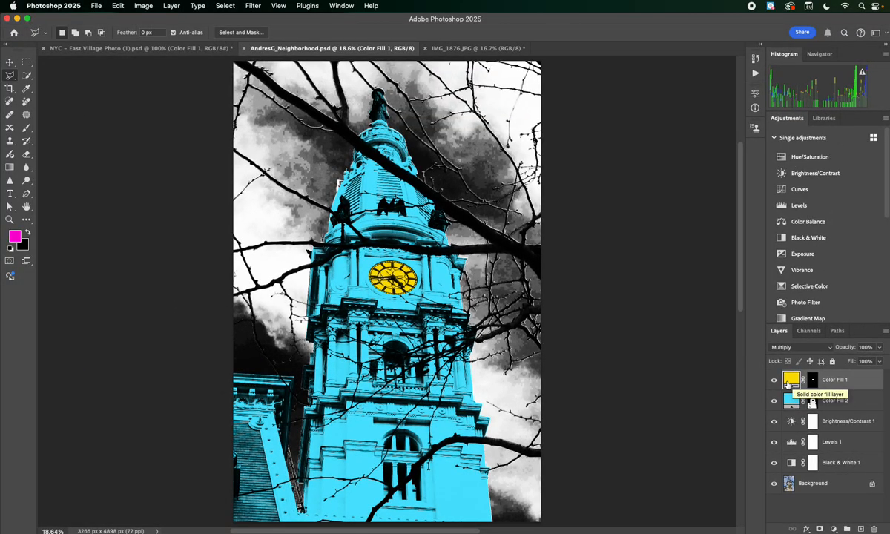
- Change the clock face's Color Fill 1 layer to the pinkish red ff0054
{"action": "double_click", "coordinate": [789, 380]}
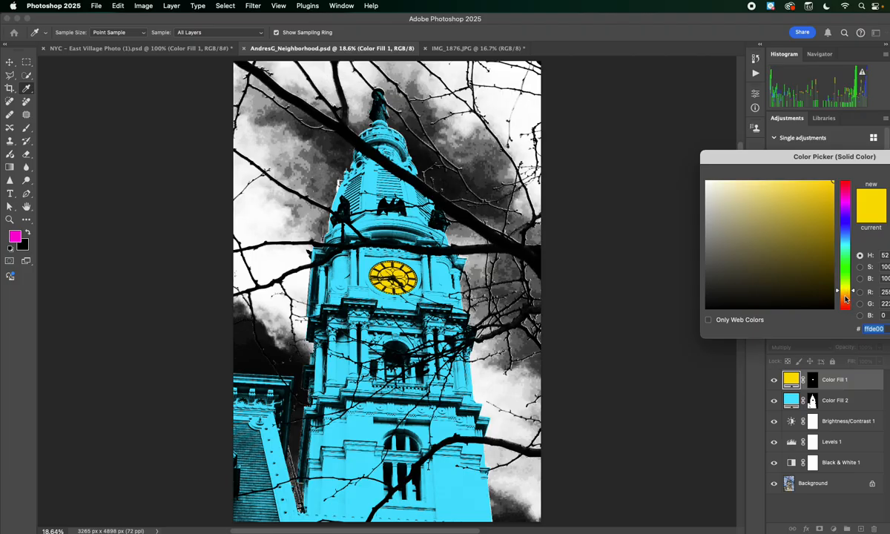
{"action": "left_click", "coordinate": [845, 298]}
{"action": "left_click", "coordinate": [848, 261]}
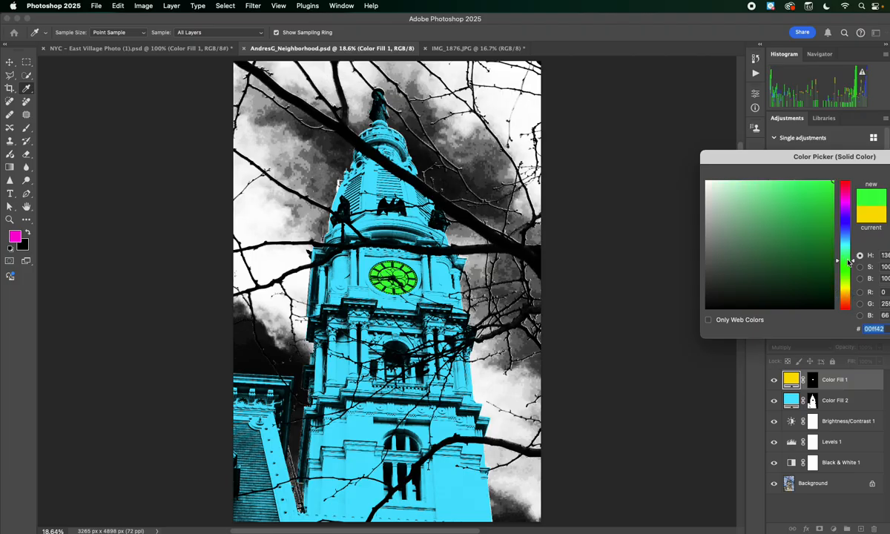
{"action": "left_click_drag", "start_coordinate": [845, 237], "coordinate": [841, 189]}
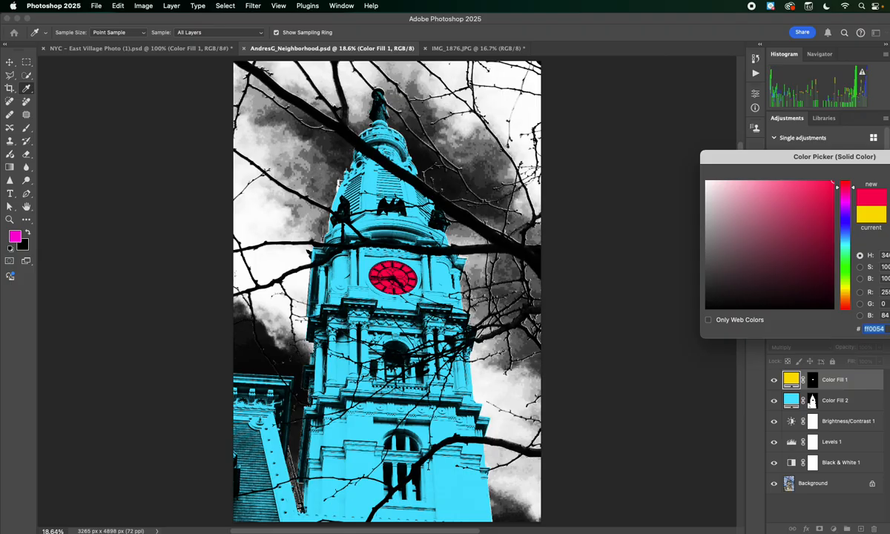
{"action": "key", "text": "Return"}
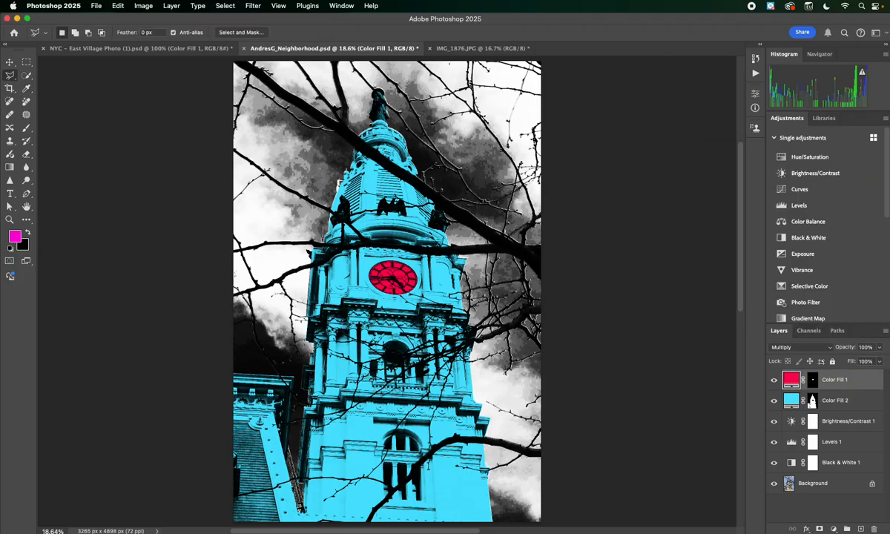
- Switch to the NYC – East Village Photo document and examine the blue-filled store sign and the high-contrast building facade up close
{"action": "left_click", "coordinate": [118, 48]}
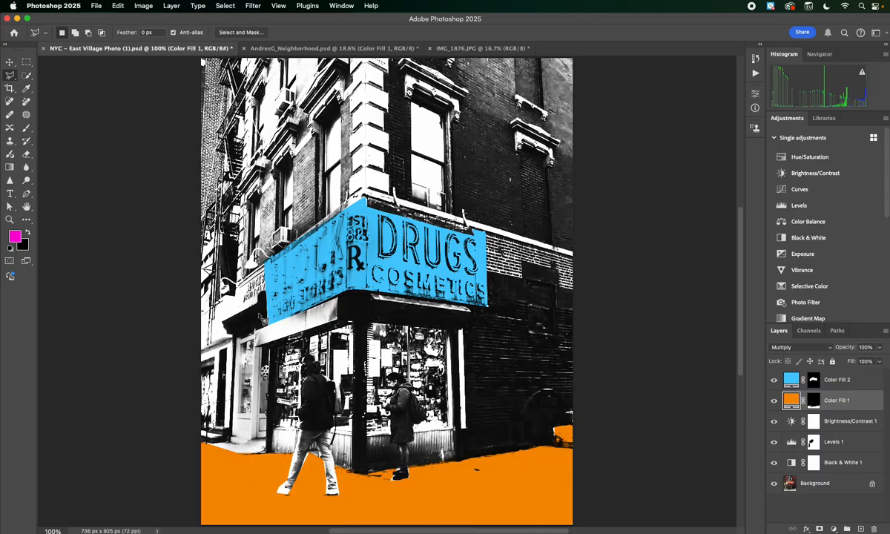
{"action": "key", "text": "super+equal"}
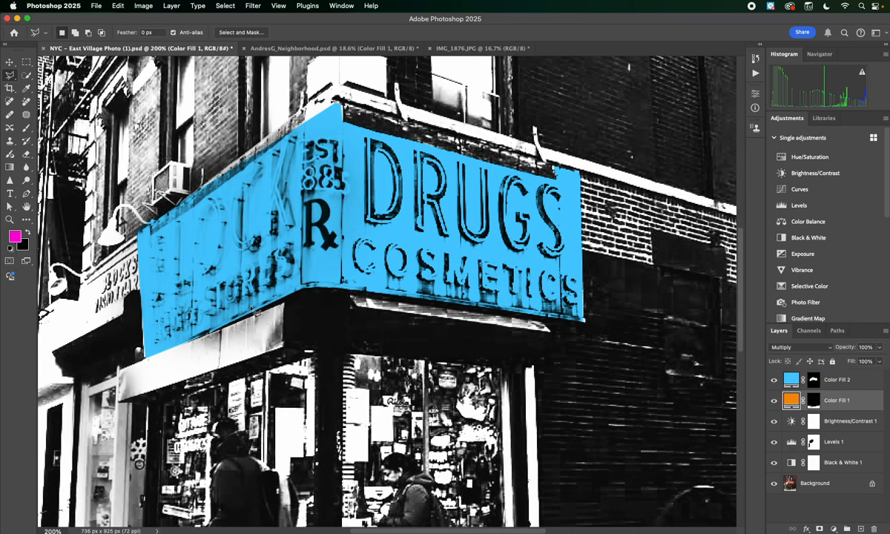
{"action": "scroll", "coordinate": [232, 269], "scroll_direction": "up", "scroll_amount": 5}
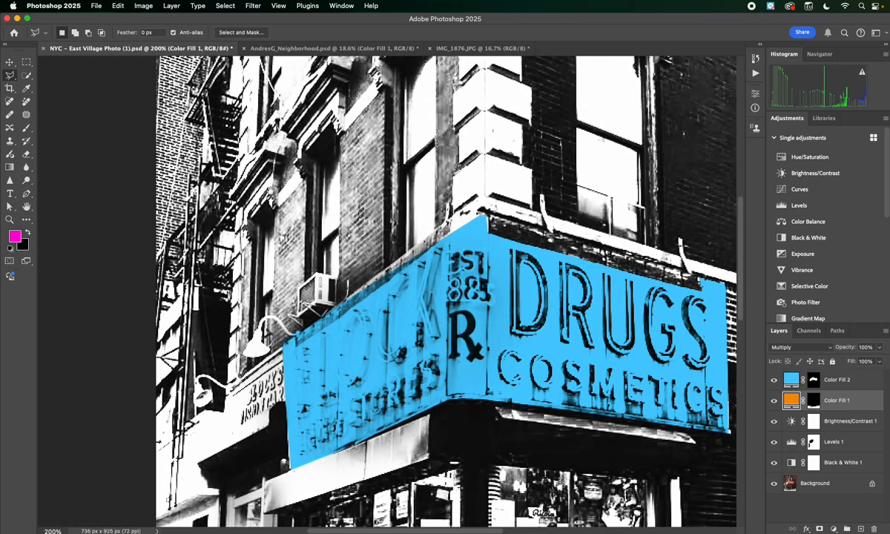
{"action": "scroll", "coordinate": [269, 272], "scroll_direction": "up", "scroll_amount": 2}
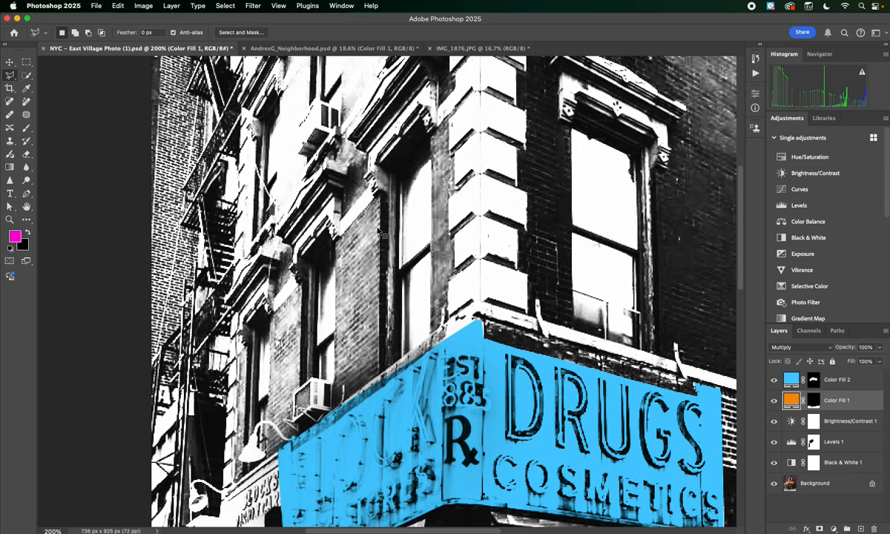
{"action": "scroll", "coordinate": [420, 239], "scroll_direction": "down", "scroll_amount": 5}
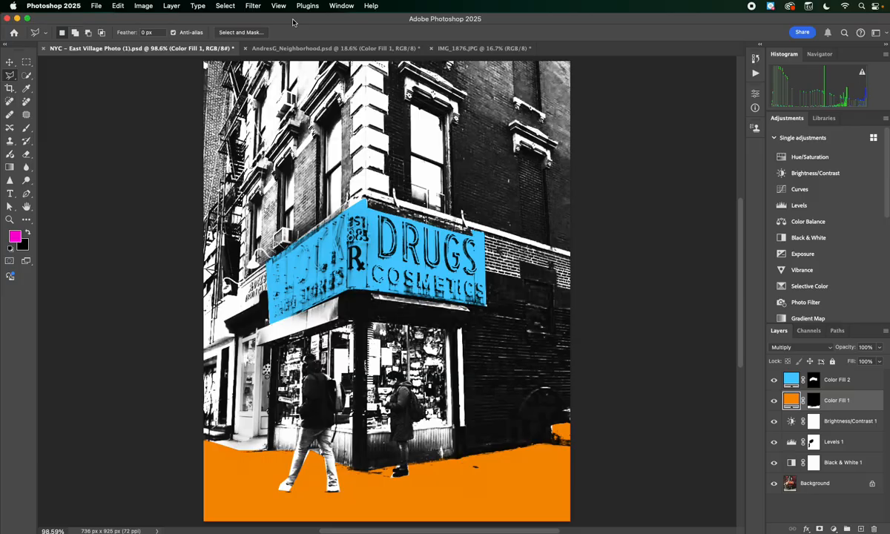
- Add a Black & White adjustment layer to IMG_1876.JPG with Reds 38, Yellows 27, Greens -69, Cyans -66, Blues -200 and Magentas 21
{"action": "left_click", "coordinate": [454, 50]}
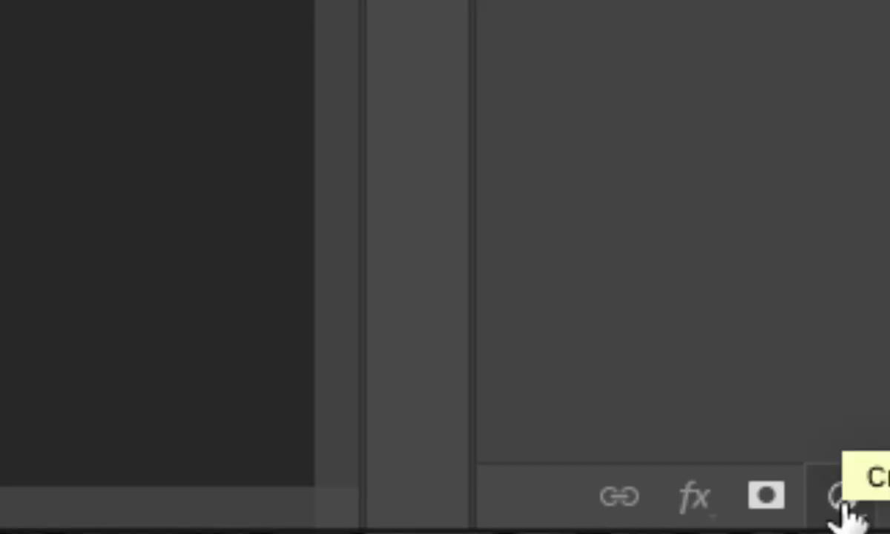
{"action": "left_click", "coordinate": [842, 497]}
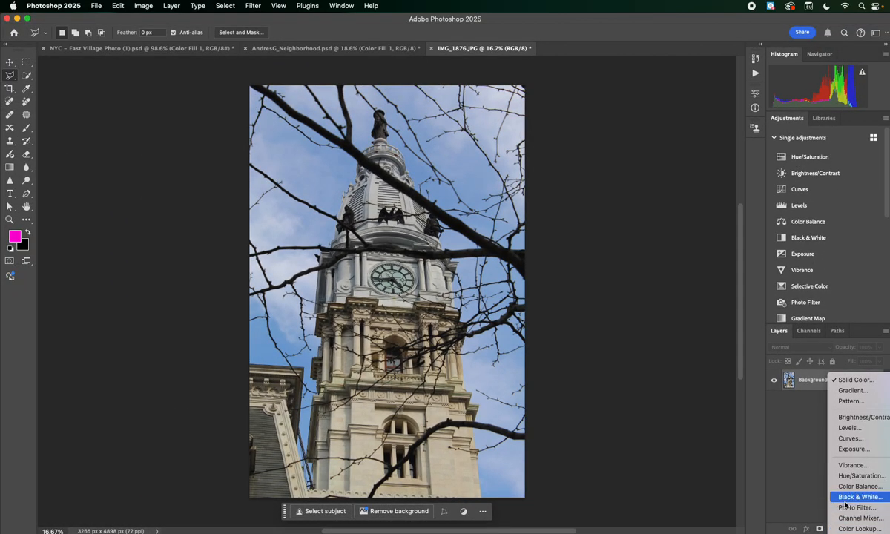
{"action": "left_click", "coordinate": [858, 497]}
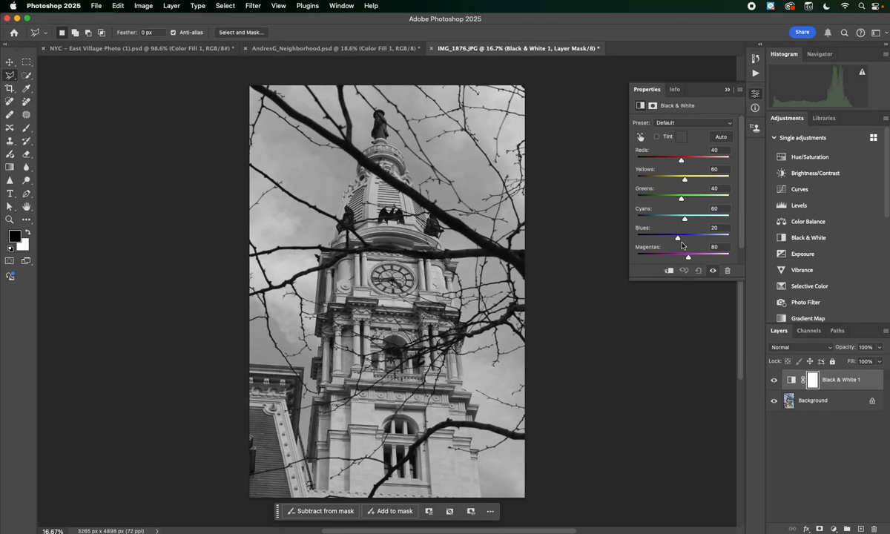
{"action": "left_click_drag", "start_coordinate": [690, 258], "coordinate": [632, 244]}
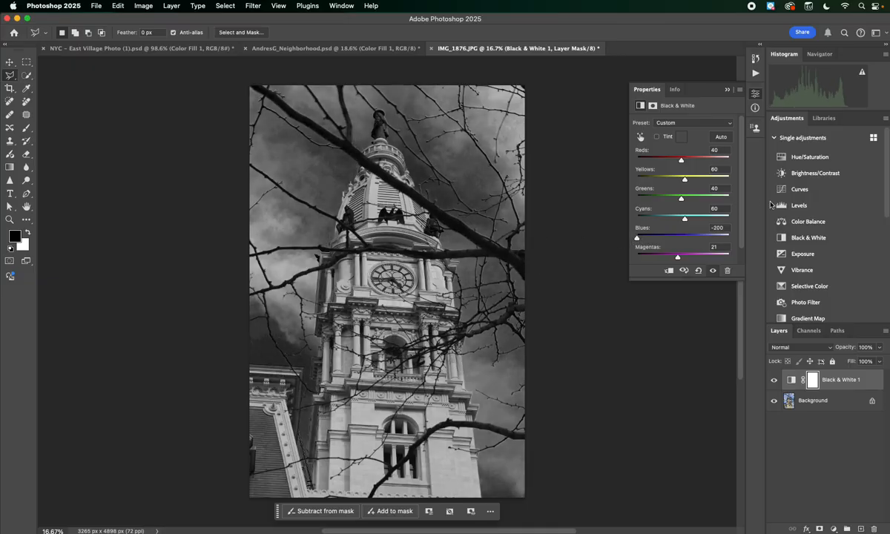
{"action": "left_click_drag", "start_coordinate": [685, 221], "coordinate": [681, 160]}
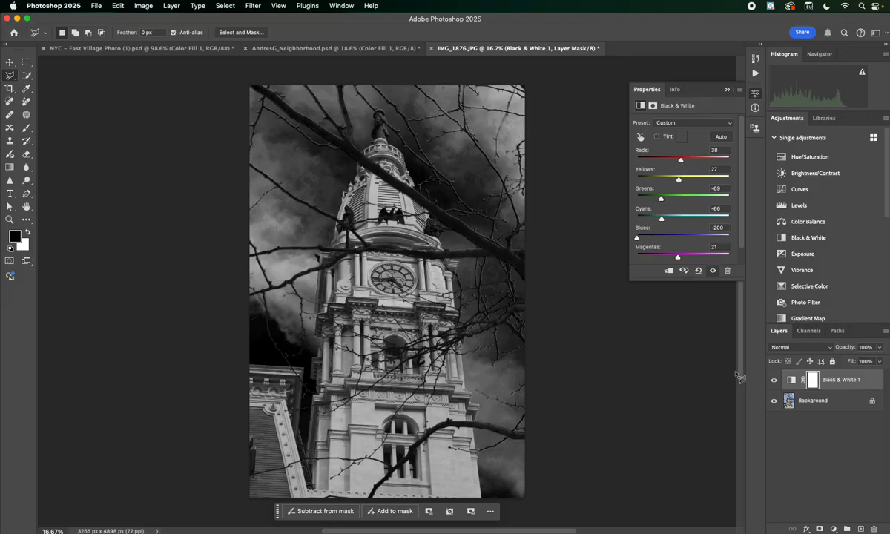
{"action": "left_click", "coordinate": [791, 380]}
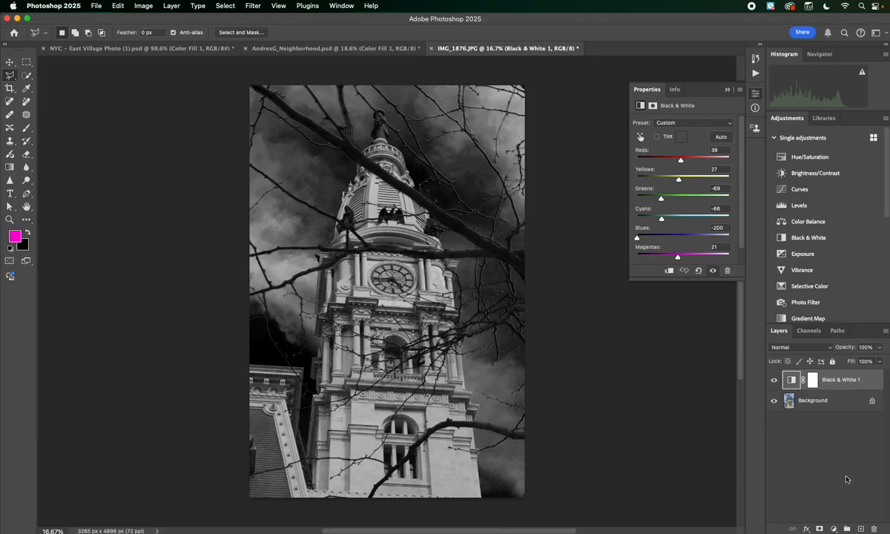
- Add a Levels adjustment layer above Black & White 1 with midtones at 0.66 and the white point at 204
{"action": "left_click", "coordinate": [834, 528]}
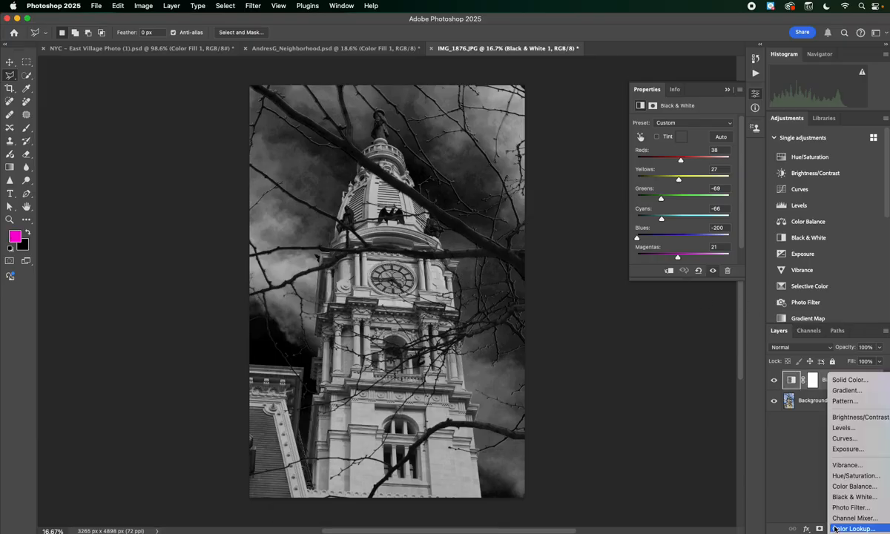
{"action": "left_click", "coordinate": [841, 429]}
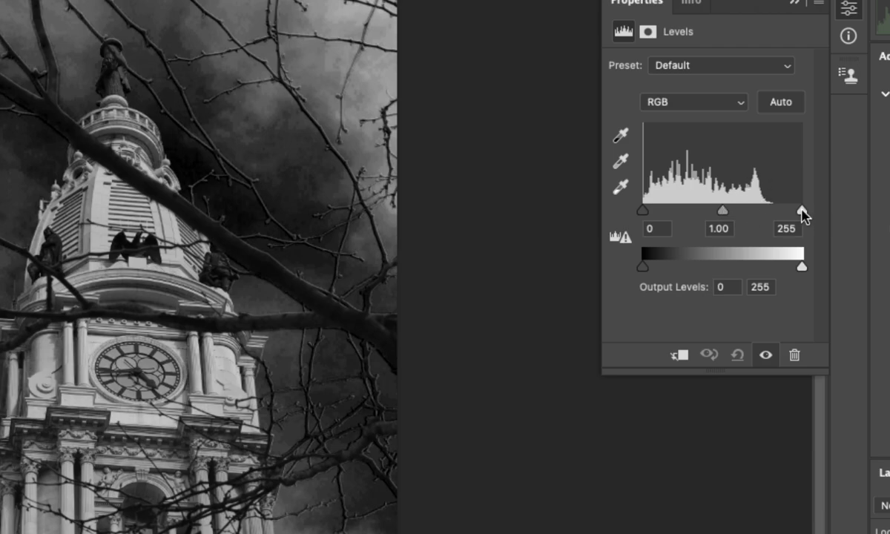
{"action": "left_click_drag", "start_coordinate": [800, 210], "coordinate": [799, 210]}
{"action": "left_click_drag", "start_coordinate": [724, 211], "coordinate": [727, 211]}
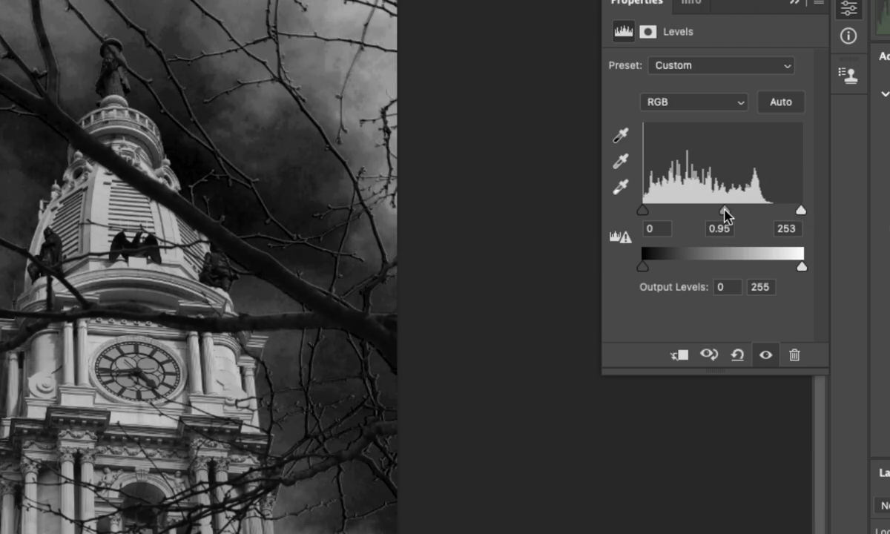
{"action": "left_click_drag", "start_coordinate": [645, 210], "coordinate": [632, 210]}
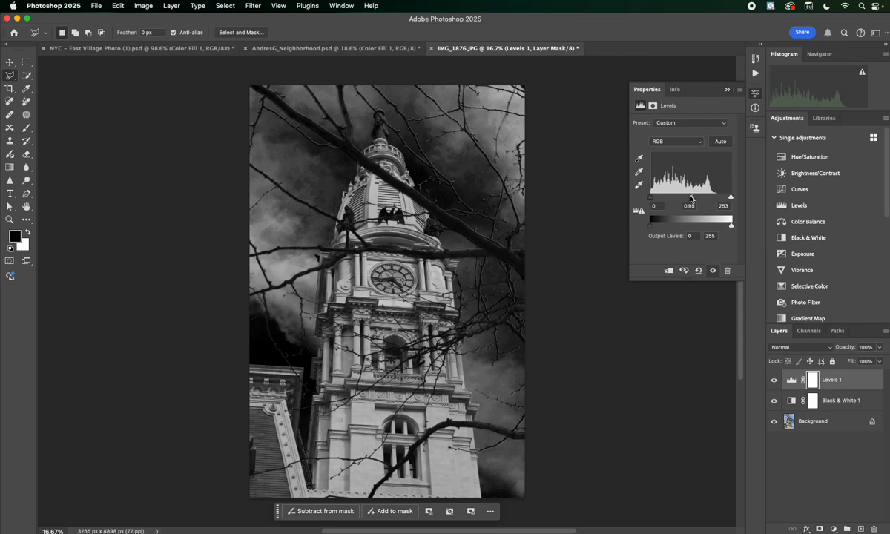
{"action": "mouse_move", "coordinate": [691, 198]}
{"action": "left_mouse_down"}
{"action": "mouse_move", "coordinate": [657, 199]}
{"action": "mouse_move", "coordinate": [717, 199]}
{"action": "mouse_move", "coordinate": [690, 200]}
{"action": "left_mouse_up"}
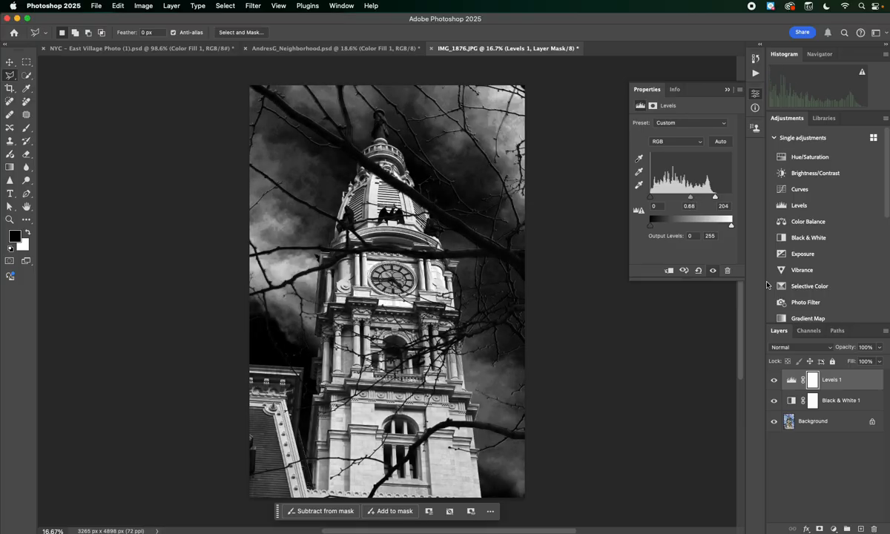
- Add a Brightness/Contrast adjustment layer above Levels 1 with brightness 55 and contrast 60
{"action": "left_click", "coordinate": [833, 528]}
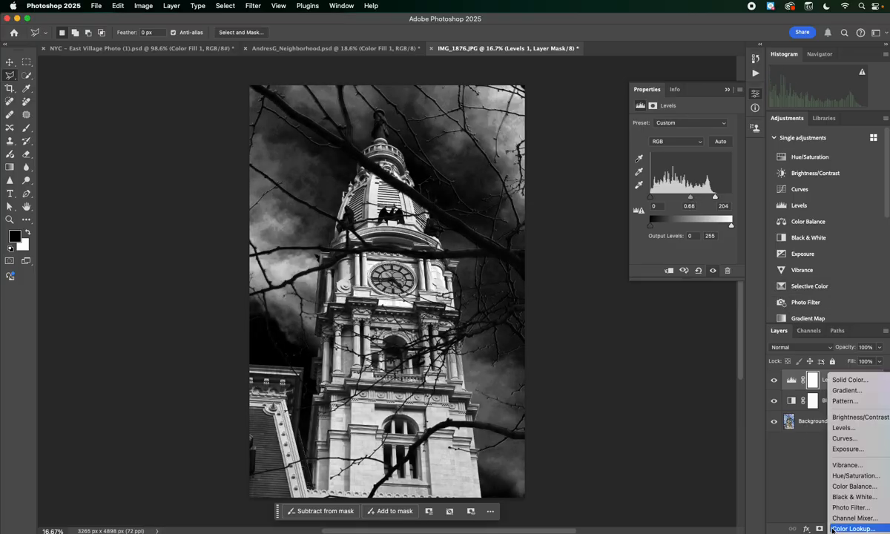
{"action": "left_click", "coordinate": [842, 419]}
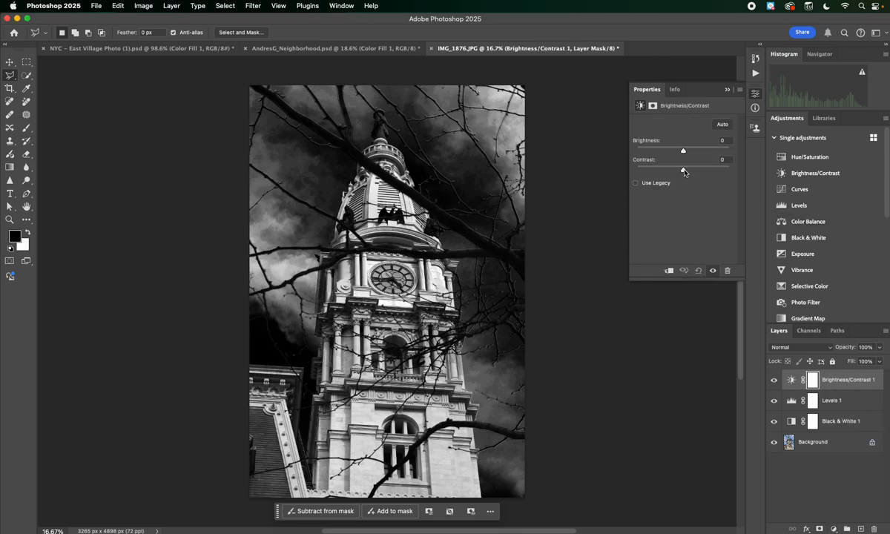
{"action": "left_click_drag", "start_coordinate": [684, 172], "coordinate": [731, 170]}
{"action": "mouse_move", "coordinate": [683, 152]}
{"action": "left_mouse_down"}
{"action": "mouse_move", "coordinate": [725, 152]}
{"action": "mouse_move", "coordinate": [717, 152]}
{"action": "mouse_move", "coordinate": [723, 172]}
{"action": "mouse_move", "coordinate": [710, 172]}
{"action": "mouse_move", "coordinate": [700, 152]}
{"action": "left_mouse_up"}
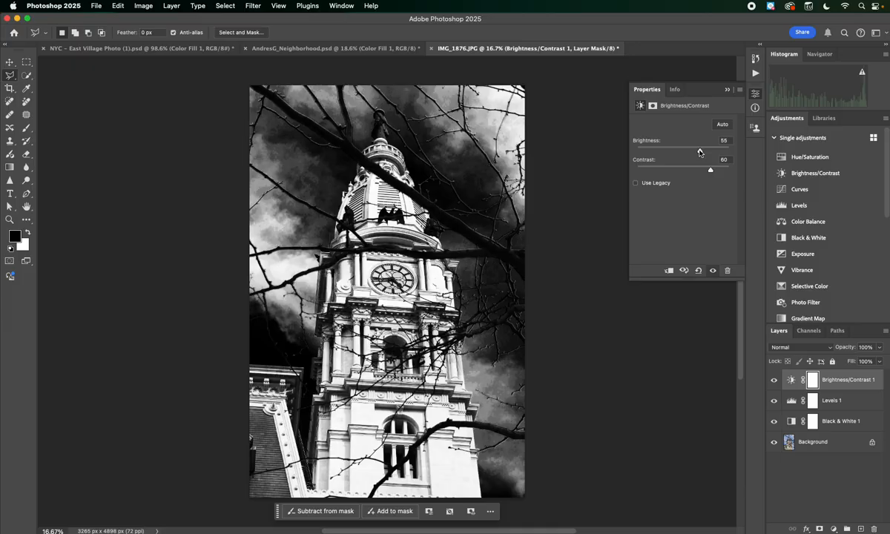
- Lighten the midtones of the Levels 1 adjustment layer to 0.78
{"action": "left_click", "coordinate": [790, 401]}
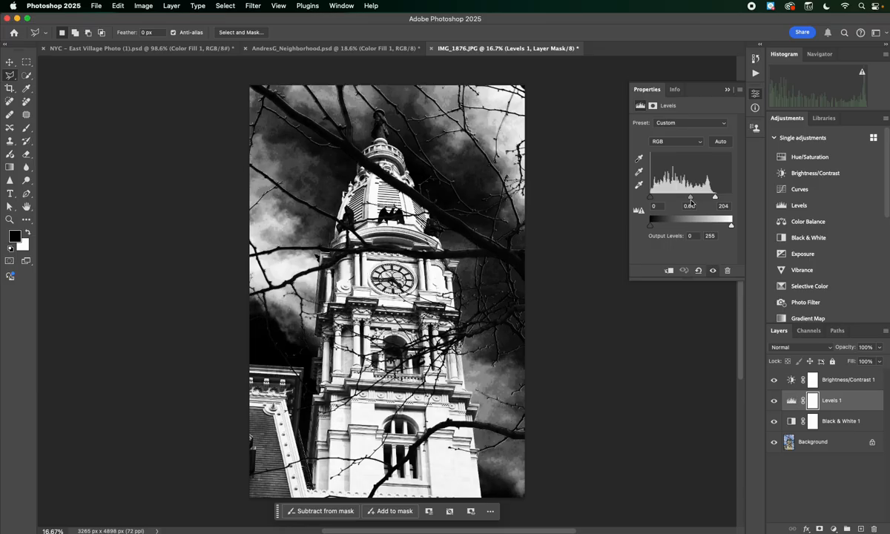
{"action": "mouse_move", "coordinate": [688, 198]}
{"action": "left_mouse_down"}
{"action": "mouse_move", "coordinate": [672, 199]}
{"action": "mouse_move", "coordinate": [687, 197]}
{"action": "left_mouse_up"}
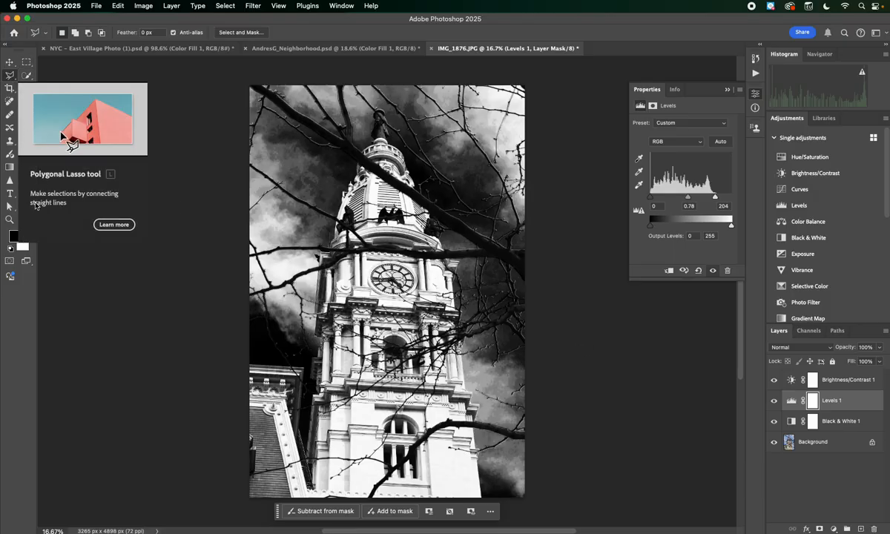
- Trace a closed, curved four-point path around the outer edge of the tower's clock dial with the Pen tool
{"action": "left_click", "coordinate": [26, 193]}
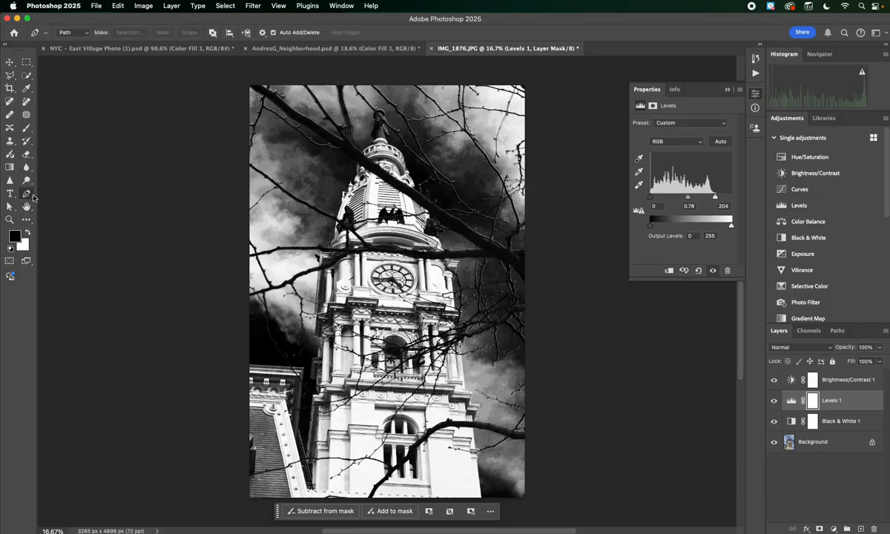
{"action": "key", "text": "super+equal"}
{"action": "key", "text": "super+equal"}
{"action": "key", "text": "super+equal"}
{"action": "key", "text": "super+equal"}
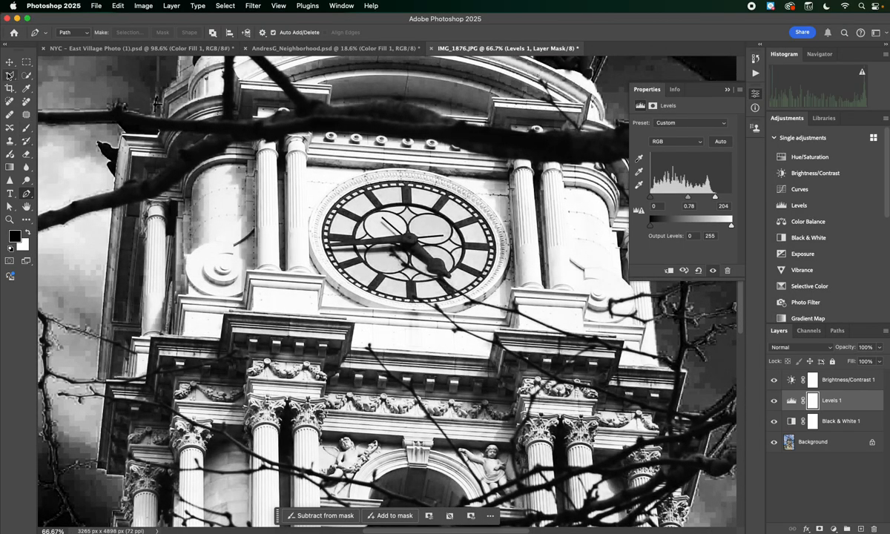
{"action": "left_click", "coordinate": [11, 76]}
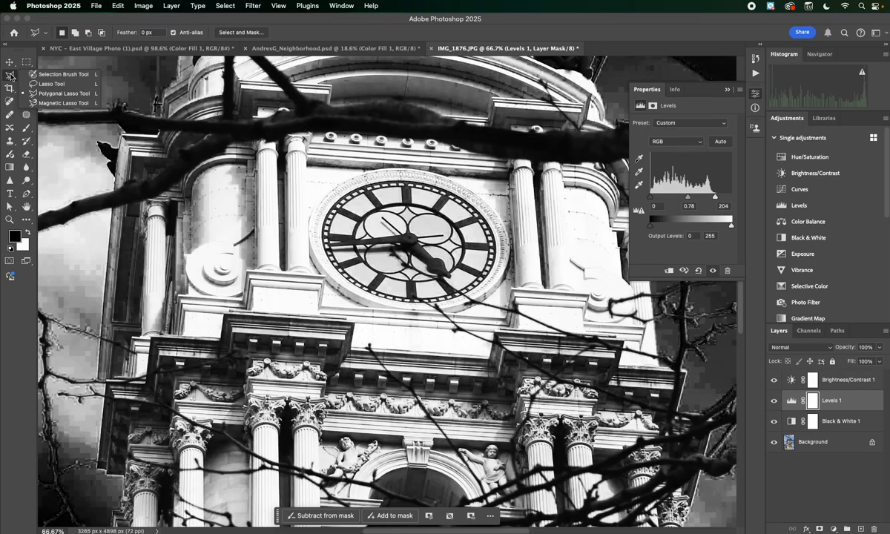
{"action": "left_click", "coordinate": [10, 76]}
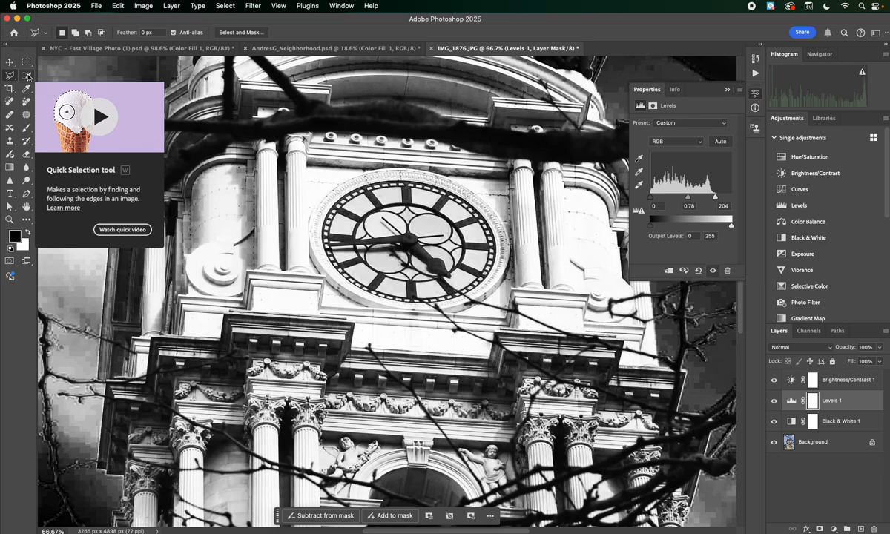
{"action": "left_click", "coordinate": [26, 193]}
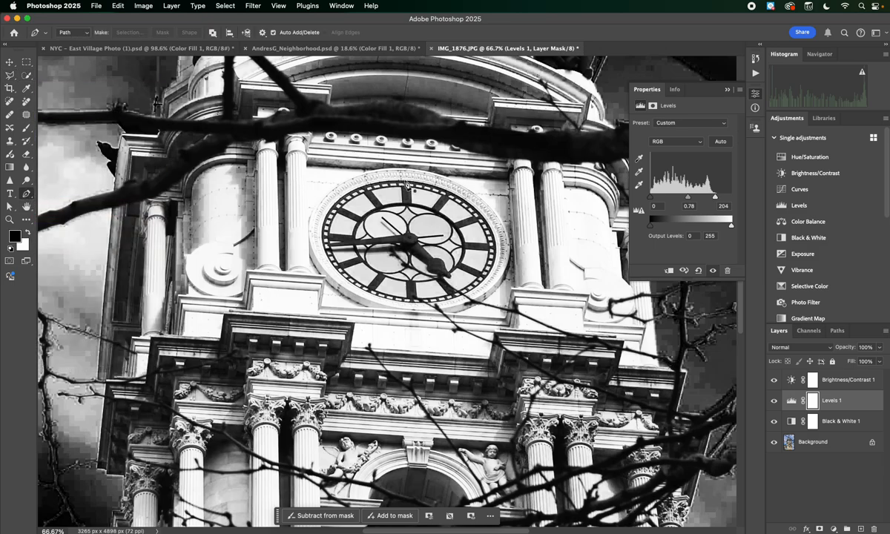
{"action": "left_click_drag", "start_coordinate": [413, 189], "coordinate": [435, 181]}
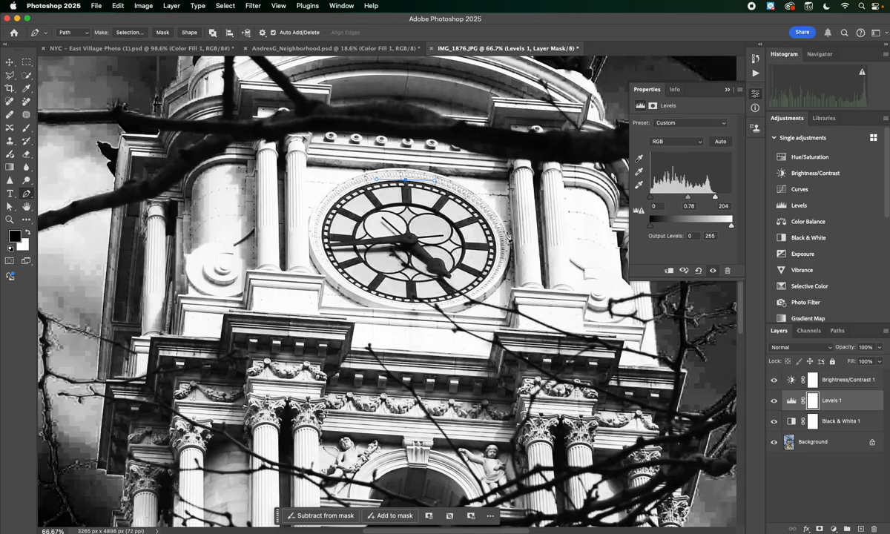
{"action": "left_click_drag", "start_coordinate": [496, 252], "coordinate": [496, 294]}
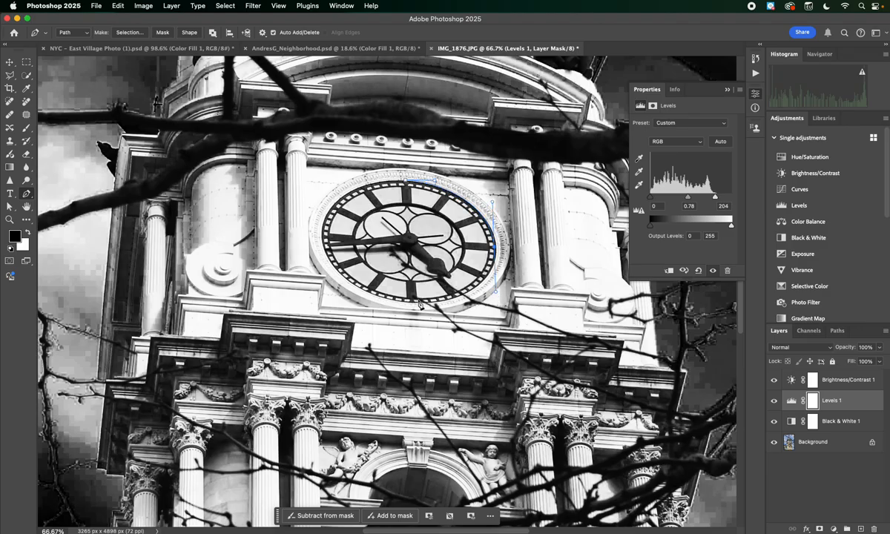
{"action": "left_click_drag", "start_coordinate": [412, 303], "coordinate": [373, 302]}
{"action": "left_click_drag", "start_coordinate": [324, 238], "coordinate": [321, 192]}
{"action": "left_click", "coordinate": [406, 182]}
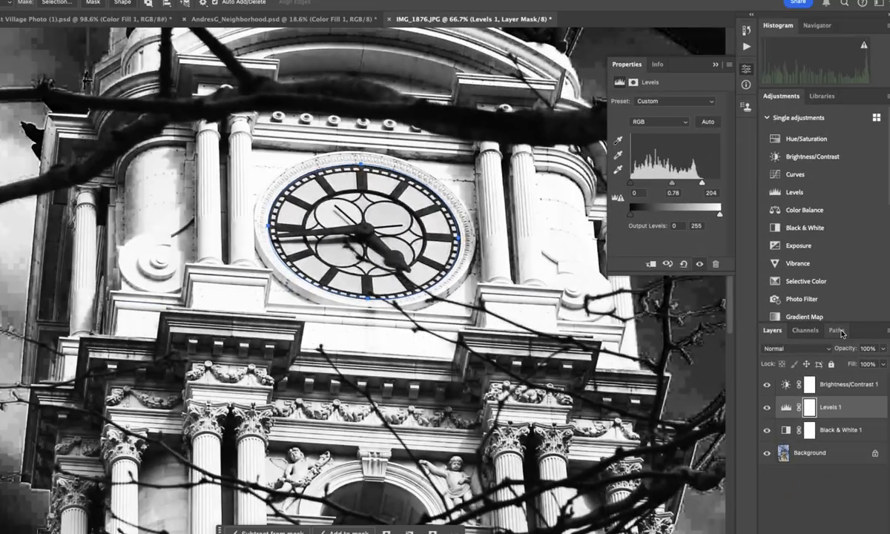
- Load the clock dial's Work Path as a selection
{"action": "left_click", "coordinate": [838, 331]}
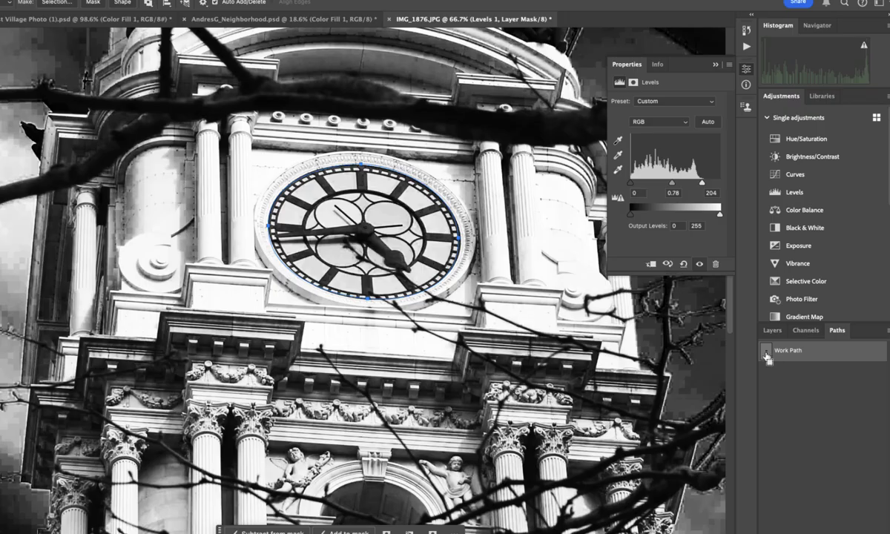
{"action": "left_click", "coordinate": [766, 356], "text": "ctrl"}
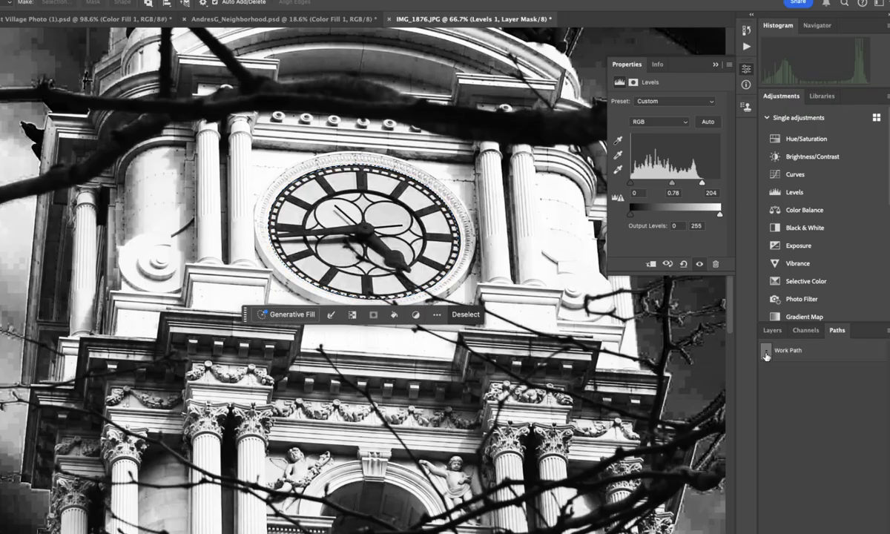
- Add a Solid Color fill layer in magenta fc00ff above Brightness/Contrast 1, masked to the selected clock dial
{"action": "left_click", "coordinate": [772, 331]}
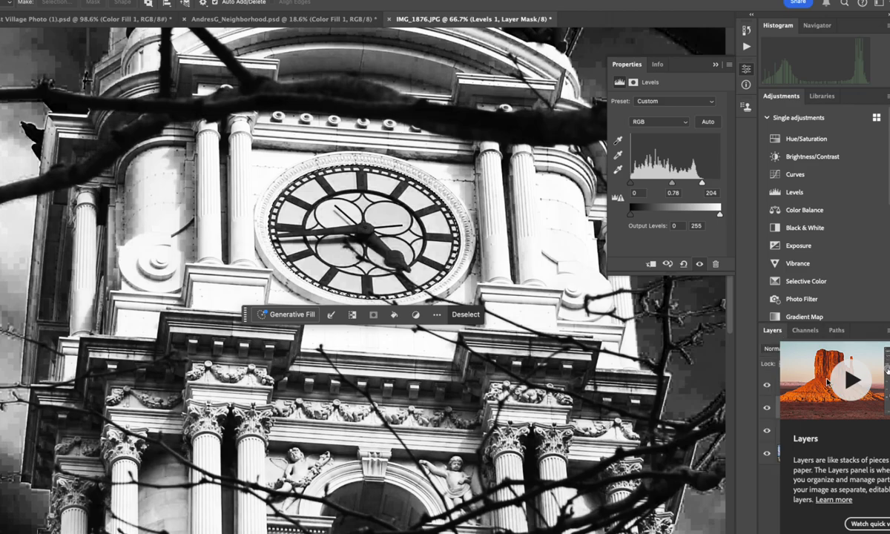
{"action": "left_click", "coordinate": [771, 485]}
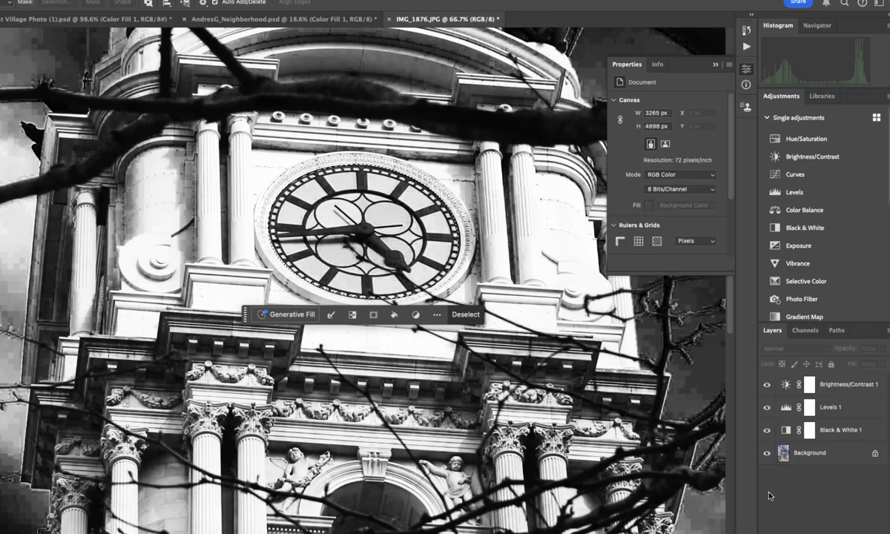
{"action": "left_click", "coordinate": [844, 384]}
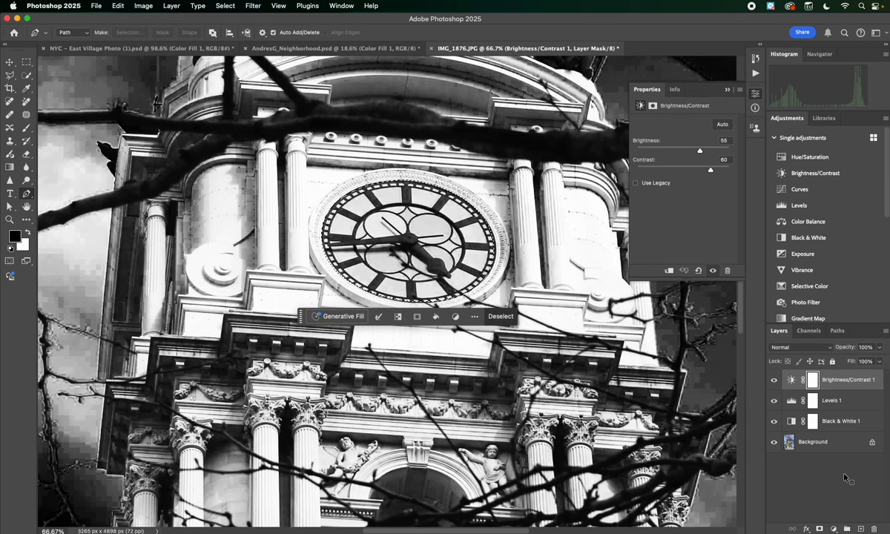
{"action": "left_click", "coordinate": [835, 527]}
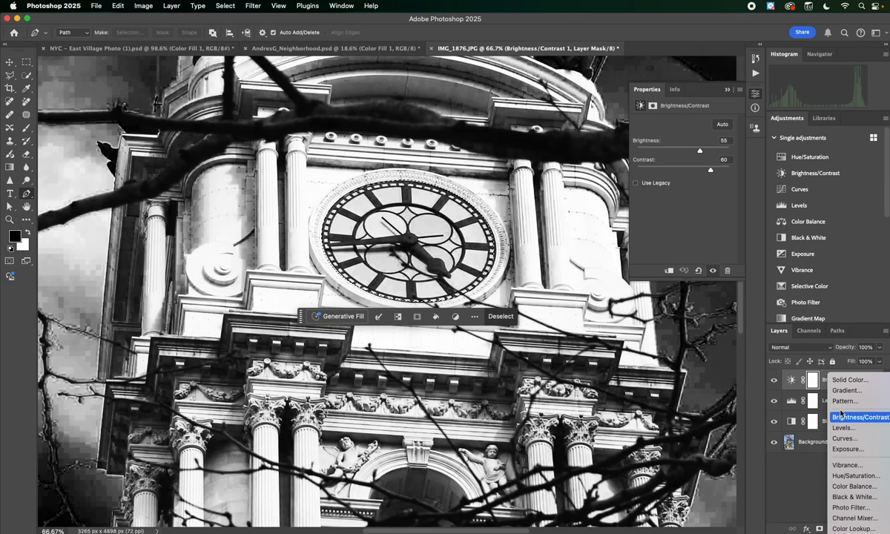
{"action": "left_click", "coordinate": [842, 383]}
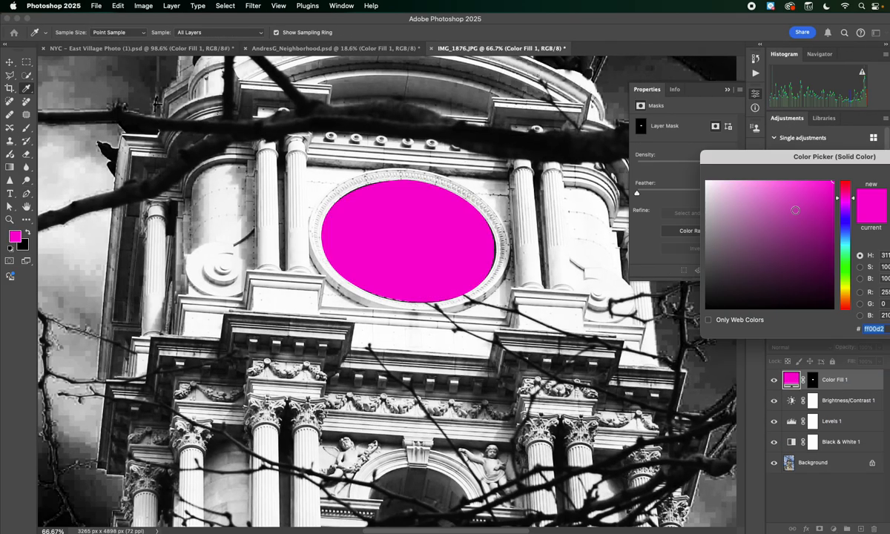
{"action": "left_click", "coordinate": [844, 252]}
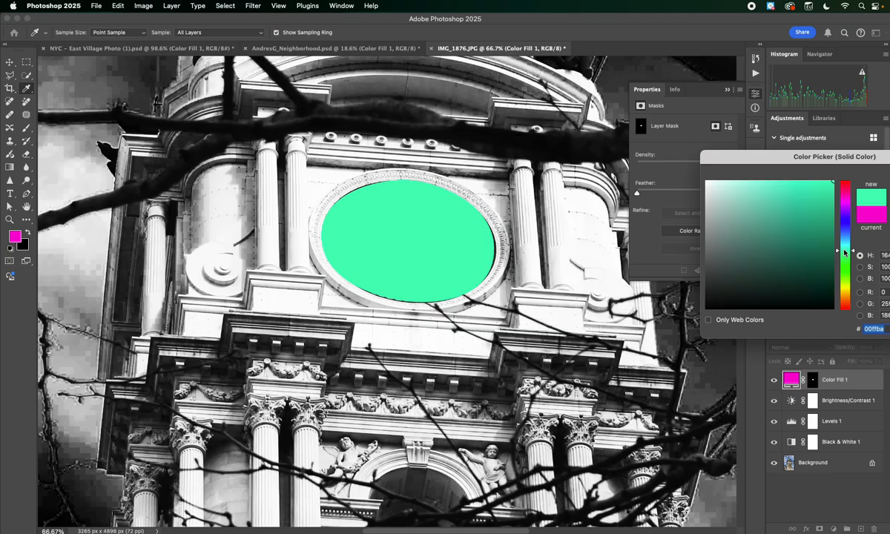
{"action": "left_click", "coordinate": [845, 203]}
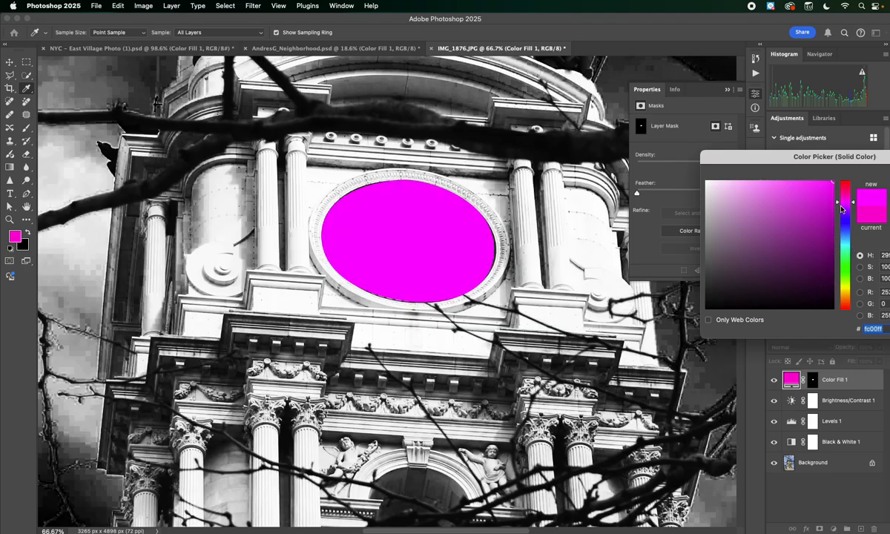
{"action": "key", "text": "Return"}
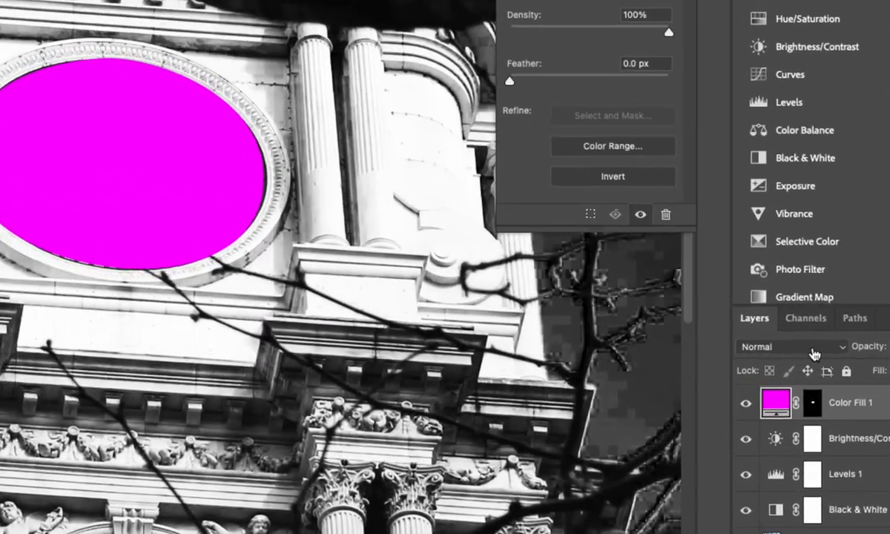
- Set the blend mode of the magenta clock dial fill layer to Multiply
{"action": "left_click", "coordinate": [815, 349]}
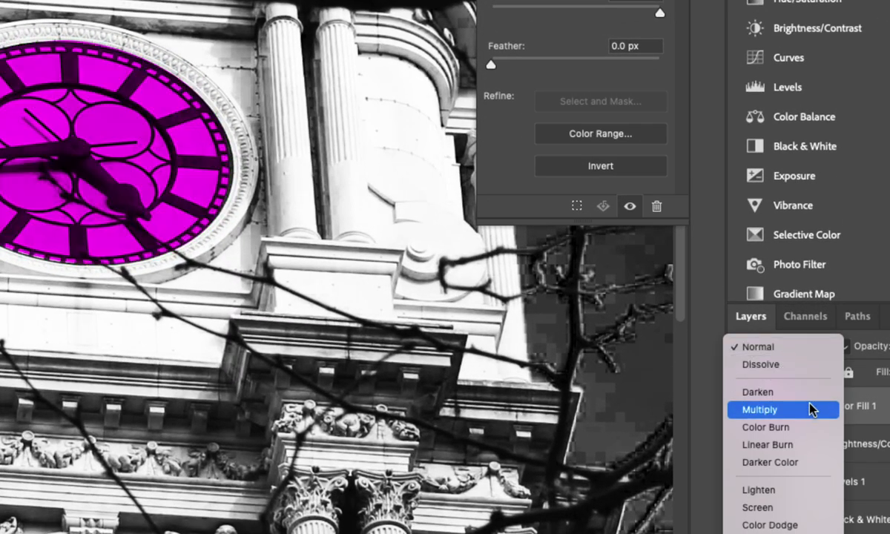
{"action": "left_click", "coordinate": [811, 409]}
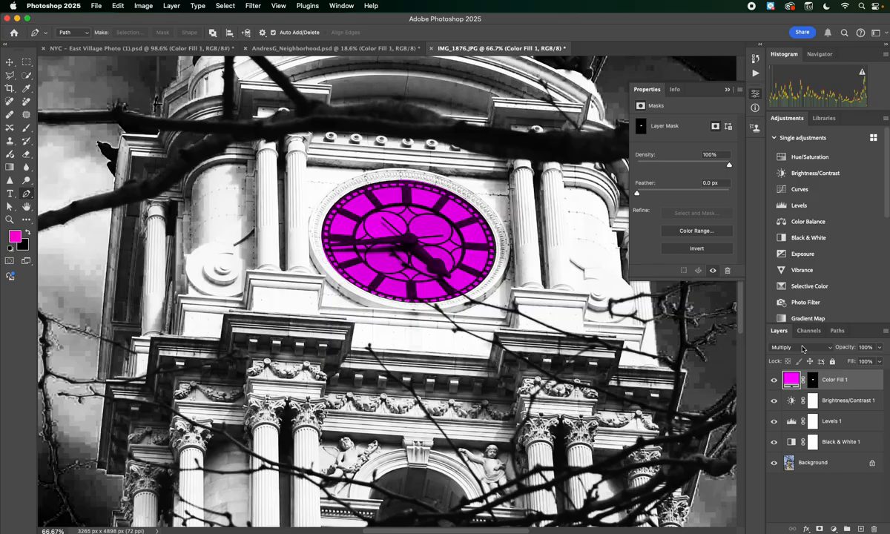
- View the whole clock tower image and compare it with the finished neighborhood document, returning to IMG_1876.JPG
{"action": "key", "text": "super+0"}
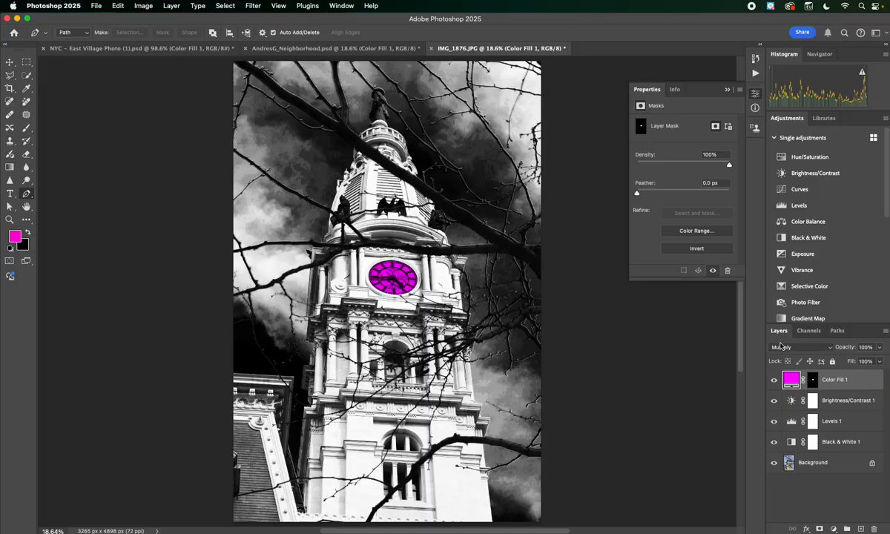
{"action": "left_click", "coordinate": [350, 50]}
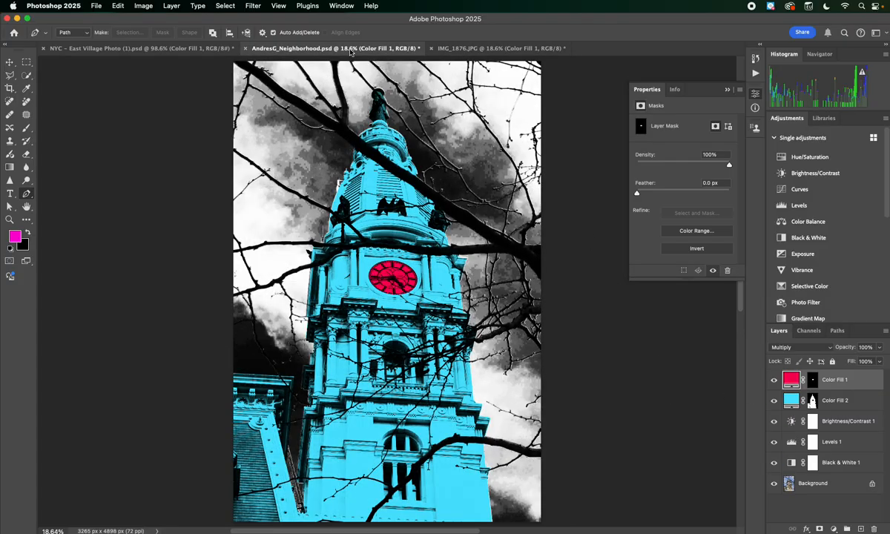
{"action": "left_click", "coordinate": [468, 49]}
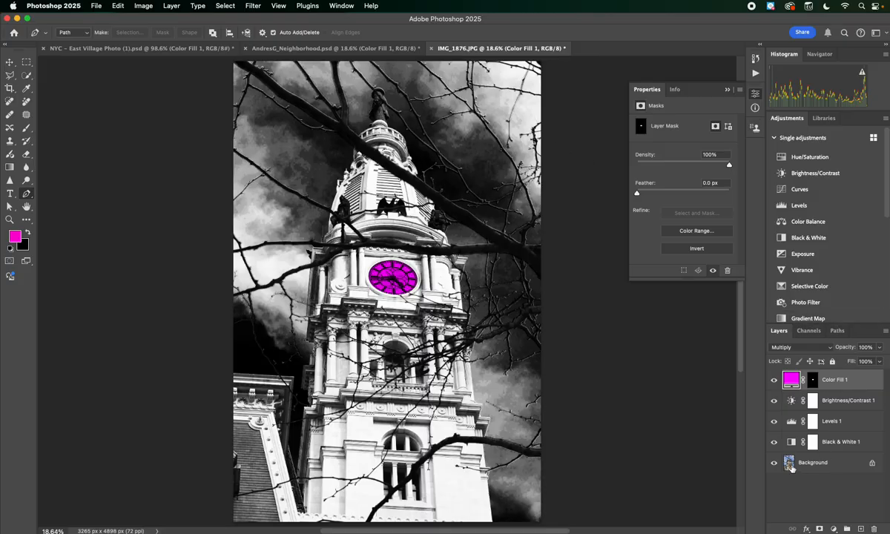
- Select the Background layer, activate the Polygonal Lasso tool and hide all four layers above the Background
{"action": "left_click", "coordinate": [791, 467]}
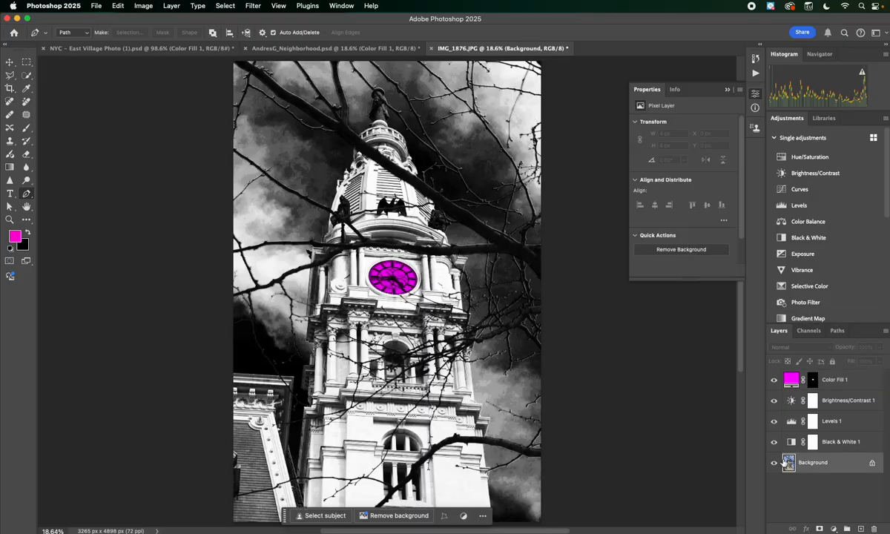
{"action": "left_click", "coordinate": [8, 76]}
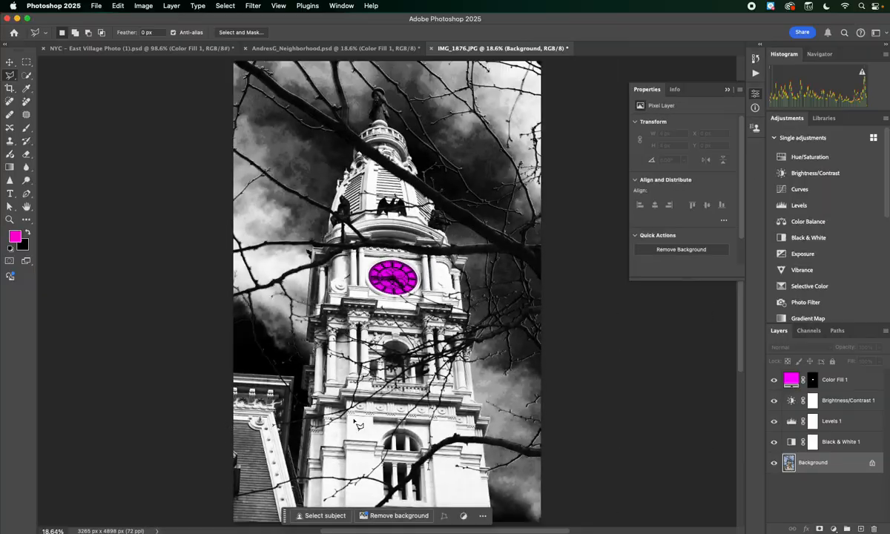
{"action": "left_click_drag", "start_coordinate": [773, 441], "coordinate": [773, 379]}
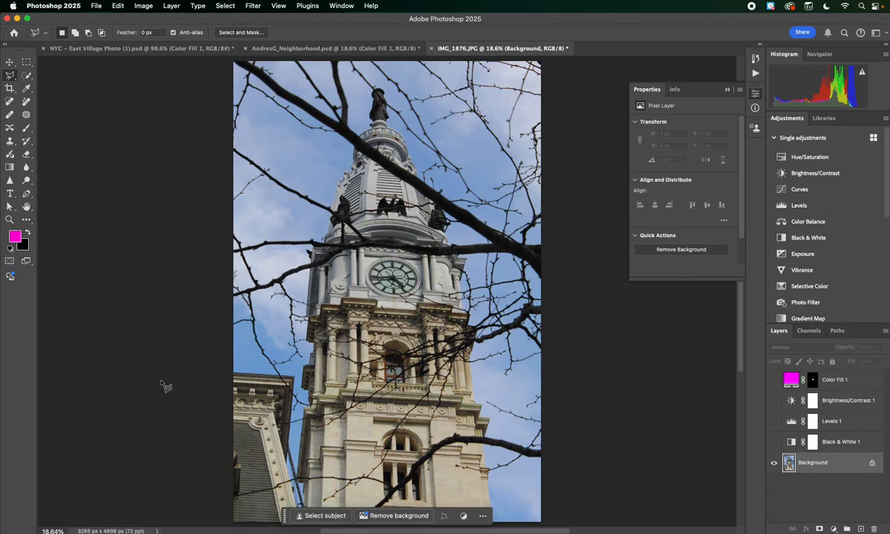
{"action": "key", "text": "super+equal"}
{"action": "key", "text": "super+equal"}
{"action": "key", "text": "super+equal"}
{"action": "key", "text": "super+equal"}
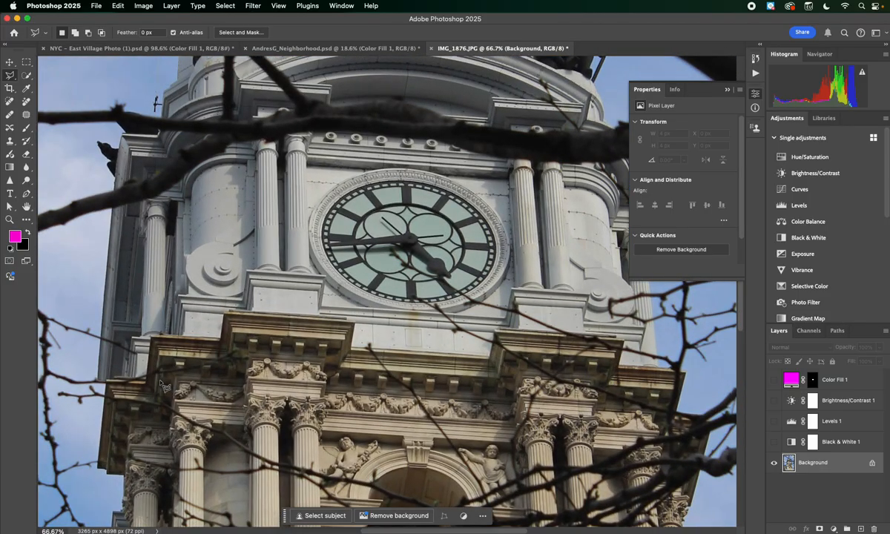
{"action": "scroll", "coordinate": [198, 375], "scroll_direction": "left", "scroll_amount": 12}
{"action": "scroll", "coordinate": [198, 375], "scroll_direction": "down", "scroll_amount": 5}
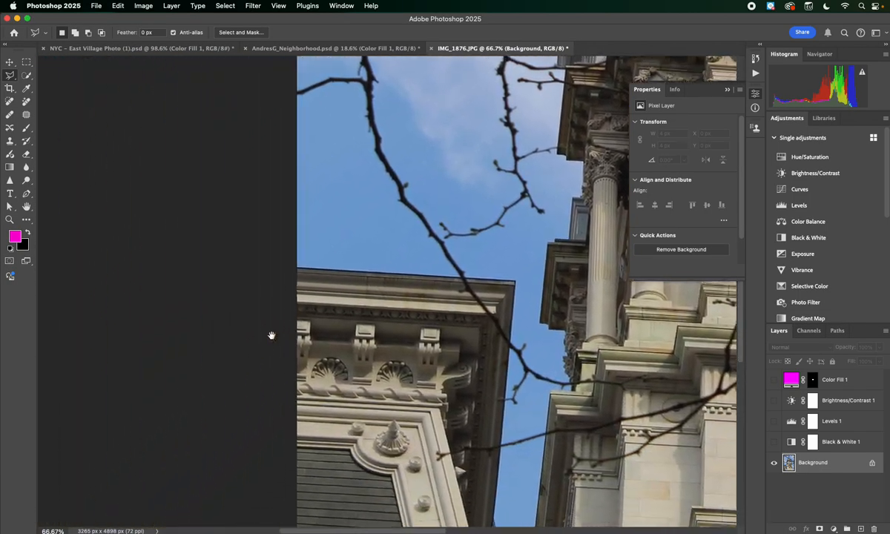
{"action": "left_click_drag", "start_coordinate": [367, 264], "coordinate": [238, 237]}
{"action": "left_click", "coordinate": [216, 221]}
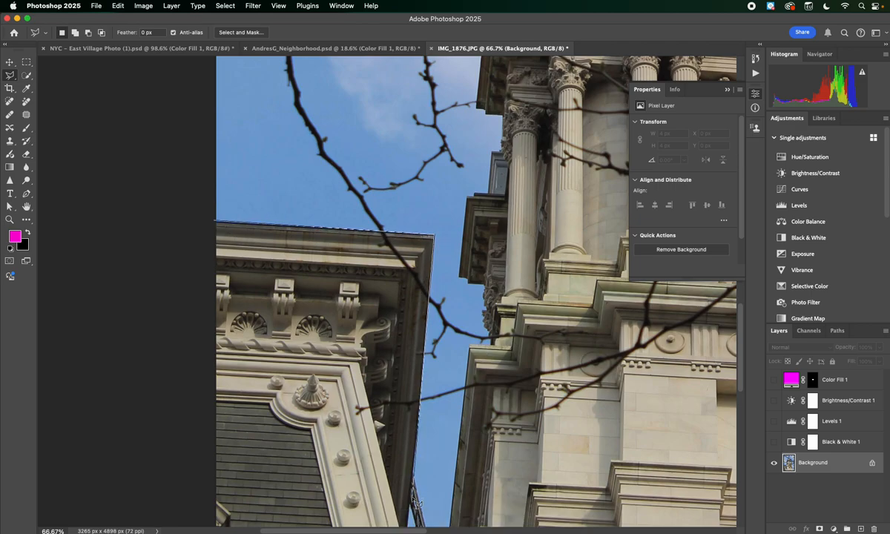
{"action": "scroll", "coordinate": [399, 474], "scroll_direction": "down", "scroll_amount": 5}
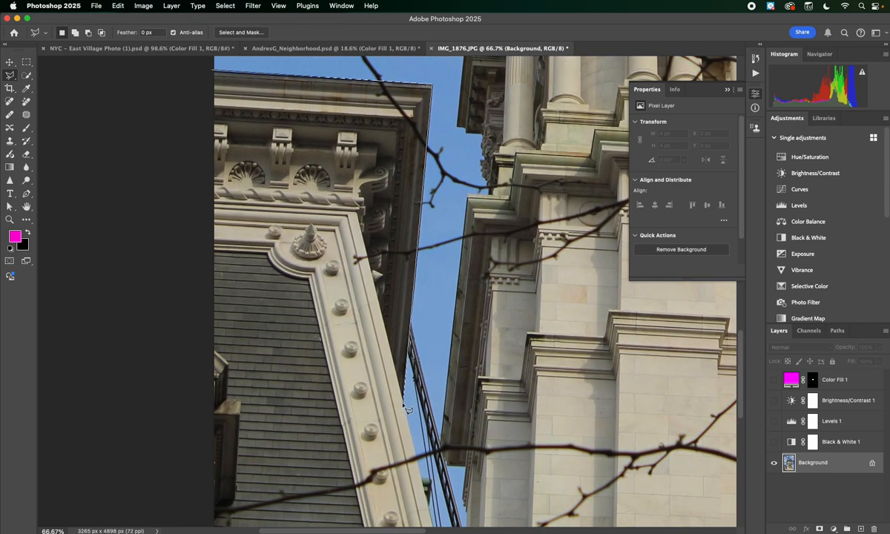
{"action": "scroll", "coordinate": [406, 407], "scroll_direction": "down", "scroll_amount": 4}
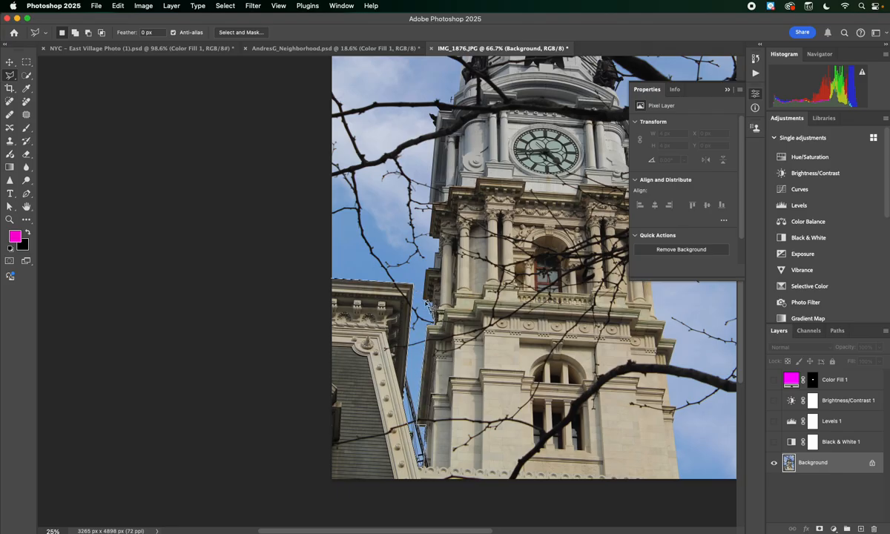
{"action": "key", "text": "Escape"}
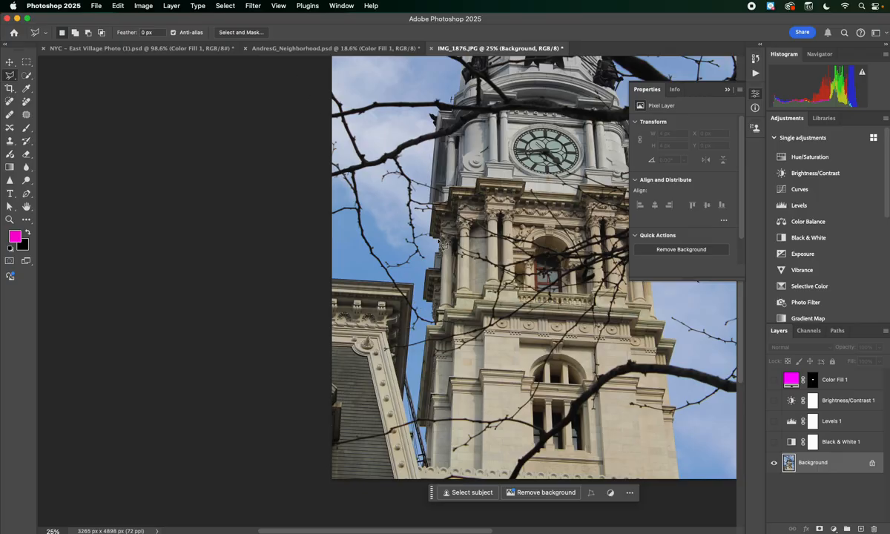
- Trace a closed Polygonal Lasso selection around the neighboring rooftop building and the entire clock tower, including the statue on top
{"action": "left_click", "coordinate": [332, 277]}
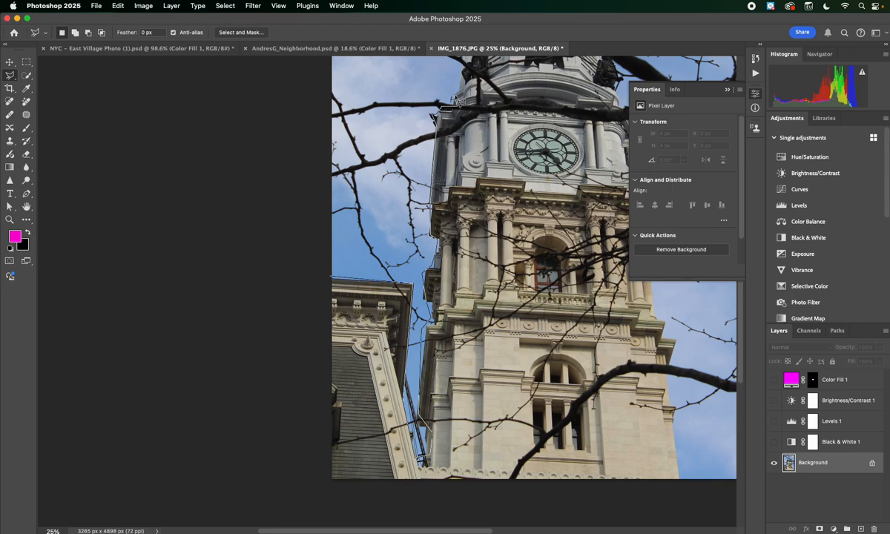
{"action": "scroll", "coordinate": [456, 100], "scroll_direction": "up", "scroll_amount": 5}
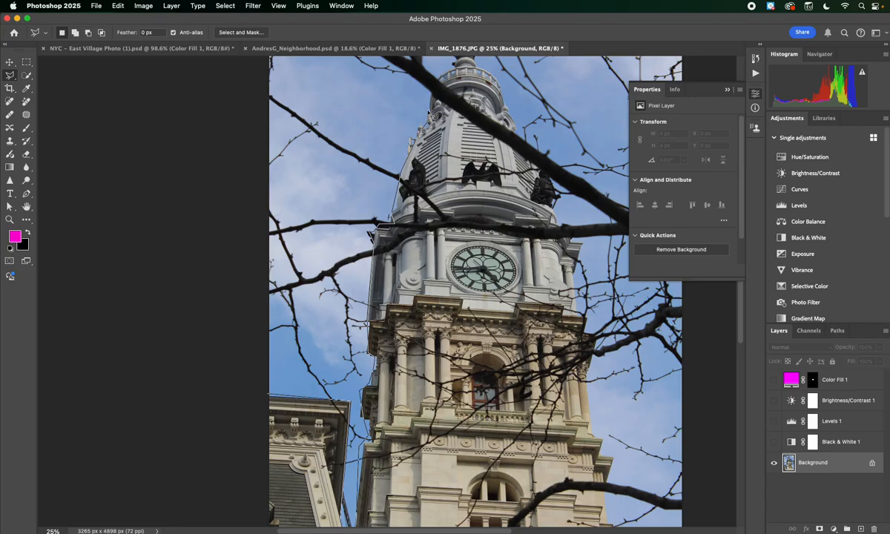
{"action": "scroll", "coordinate": [428, 108], "scroll_direction": "up", "scroll_amount": 3}
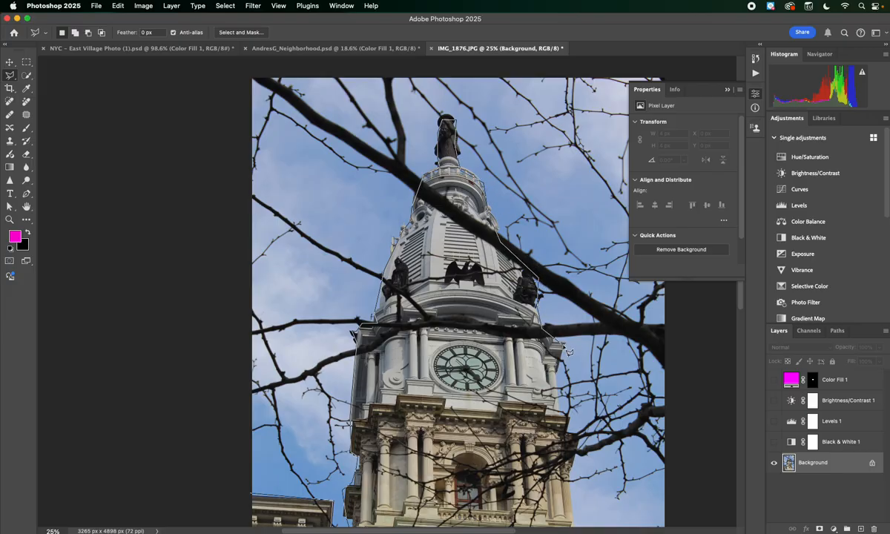
{"action": "scroll", "coordinate": [563, 355], "scroll_direction": "down", "scroll_amount": 2}
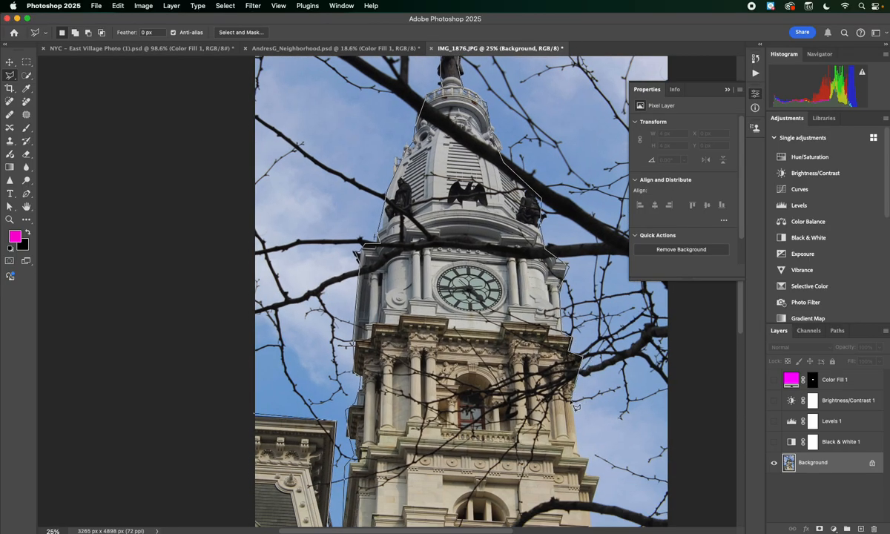
{"action": "scroll", "coordinate": [542, 371], "scroll_direction": "down", "scroll_amount": 4}
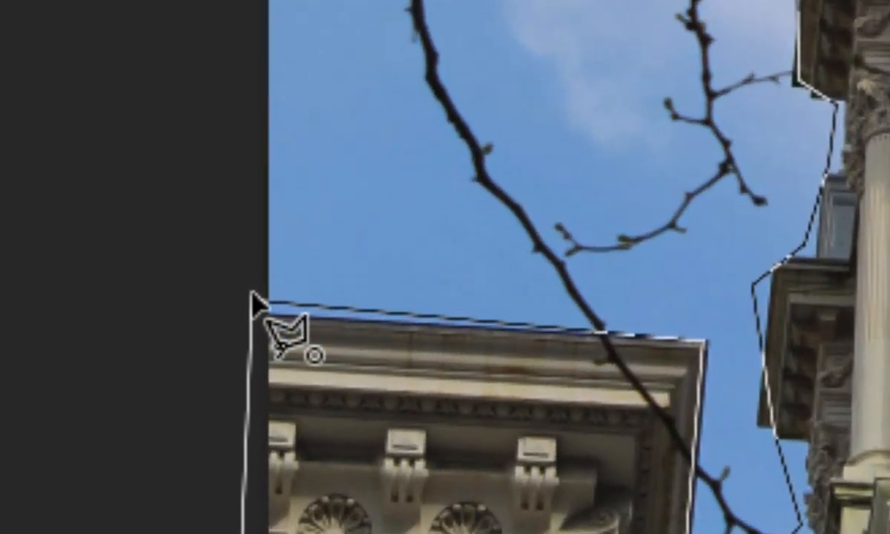
{"action": "left_click", "coordinate": [252, 297]}
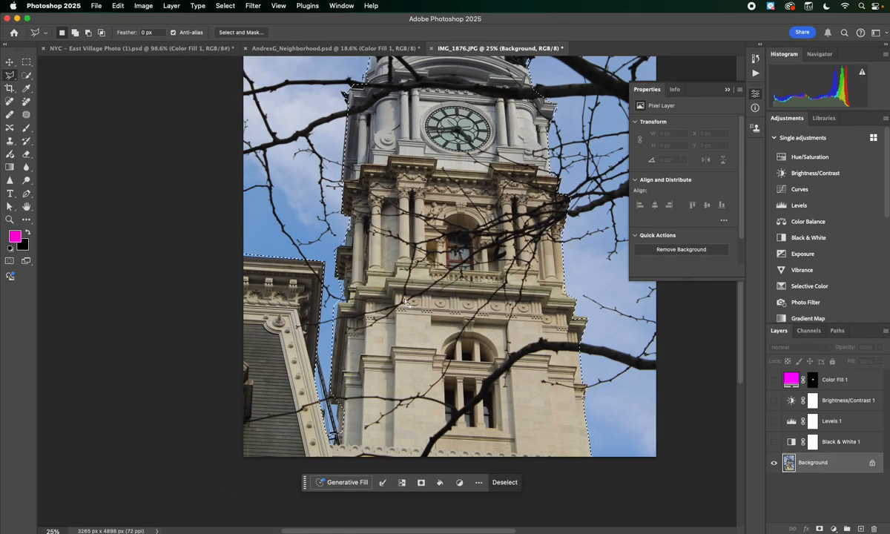
- Add a Solid Color fill layer in green 00ff7e above Color Fill 1, masked to the selected buildings
{"action": "left_click", "coordinate": [848, 380]}
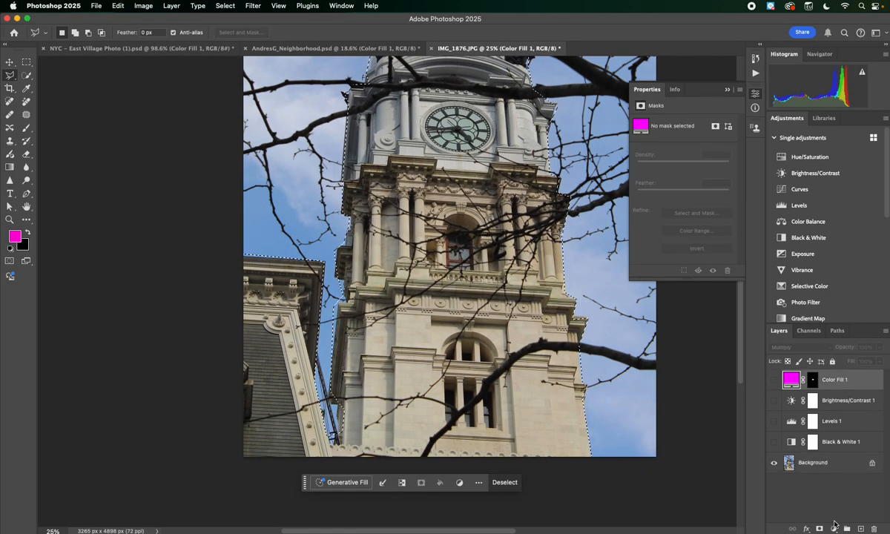
{"action": "right_click", "coordinate": [847, 380]}
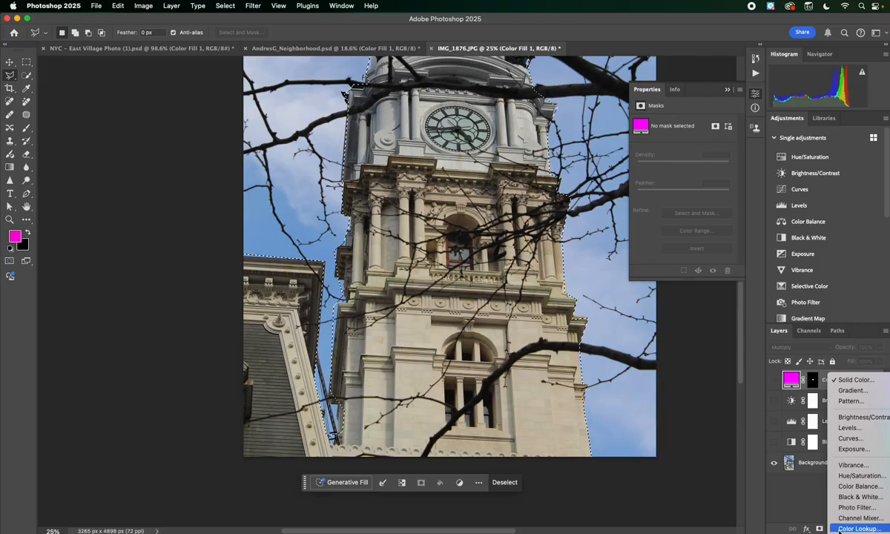
{"action": "left_click", "coordinate": [855, 381]}
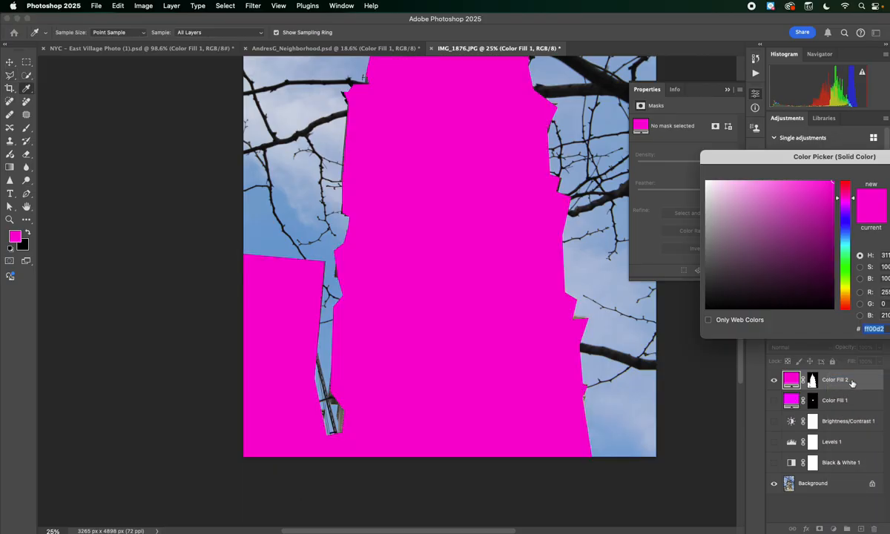
{"action": "left_click", "coordinate": [843, 257]}
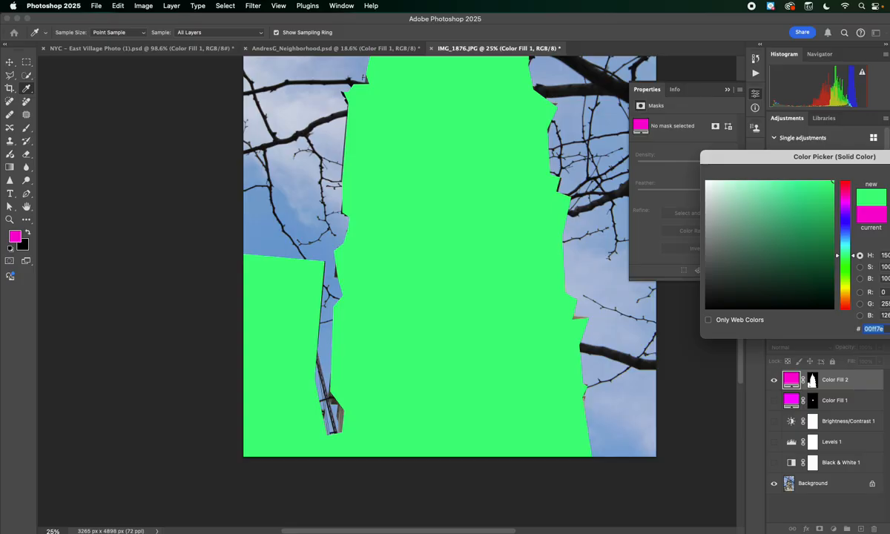
{"action": "key", "text": "Return"}
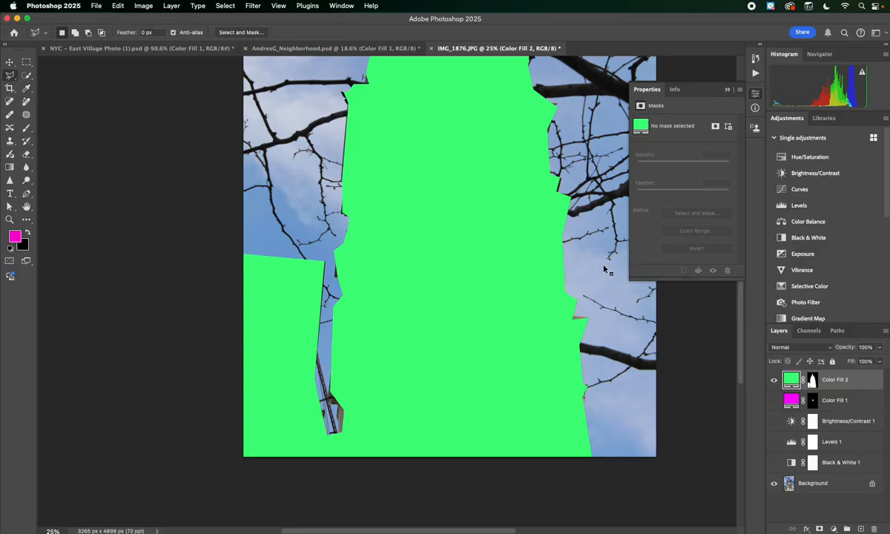
- Show the hidden Color Fill 1, Brightness/Contrast 1, Levels 1 and Black & White 1 layers
{"action": "left_click", "coordinate": [774, 400]}
{"action": "left_click", "coordinate": [774, 421]}
{"action": "left_click", "coordinate": [774, 441]}
{"action": "left_click", "coordinate": [774, 463]}
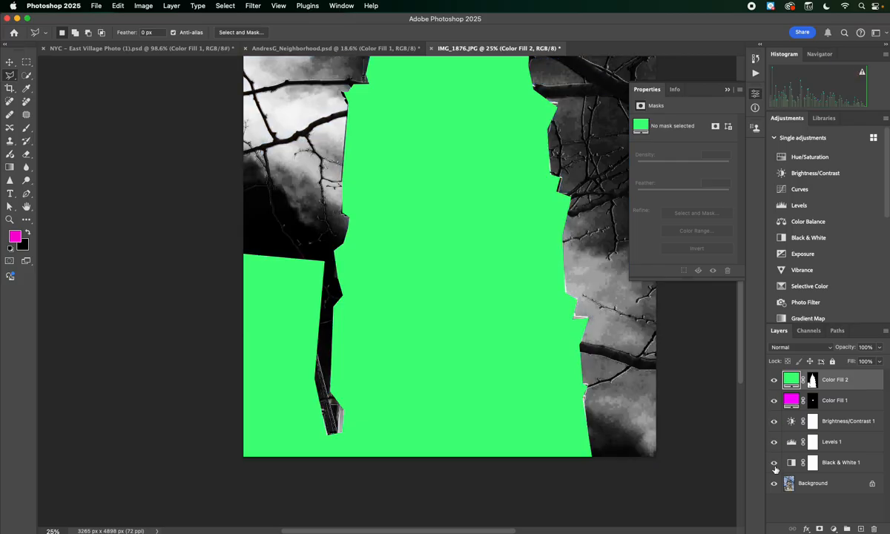
- Set Color Fill 2 to Multiply and fill the clock dial area of its mask with black, using Color Fill 1's mask as the selection
{"action": "left_click", "coordinate": [793, 346]}
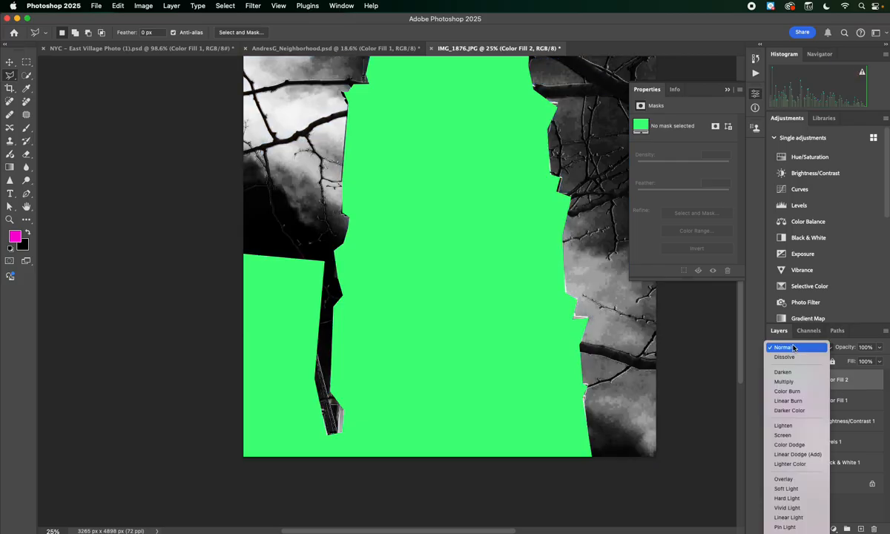
{"action": "left_click", "coordinate": [787, 381]}
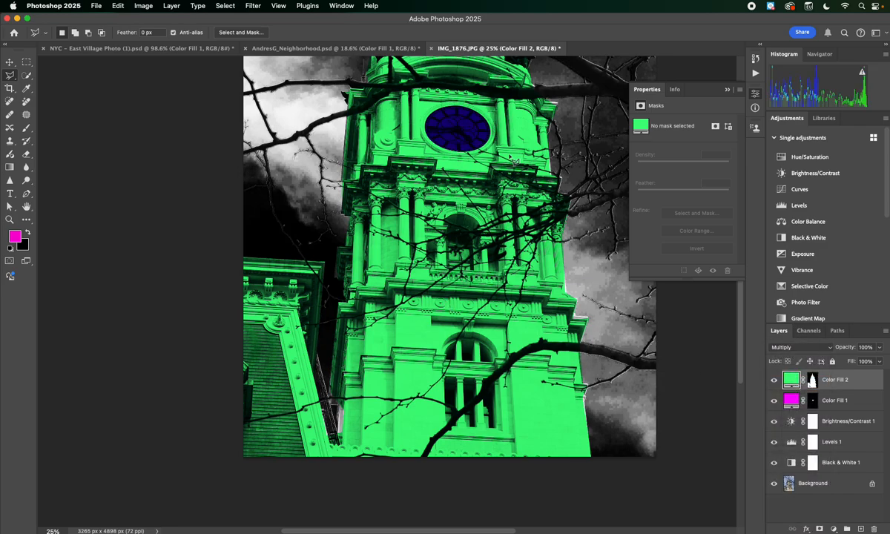
{"action": "left_click", "coordinate": [813, 401], "text": "super"}
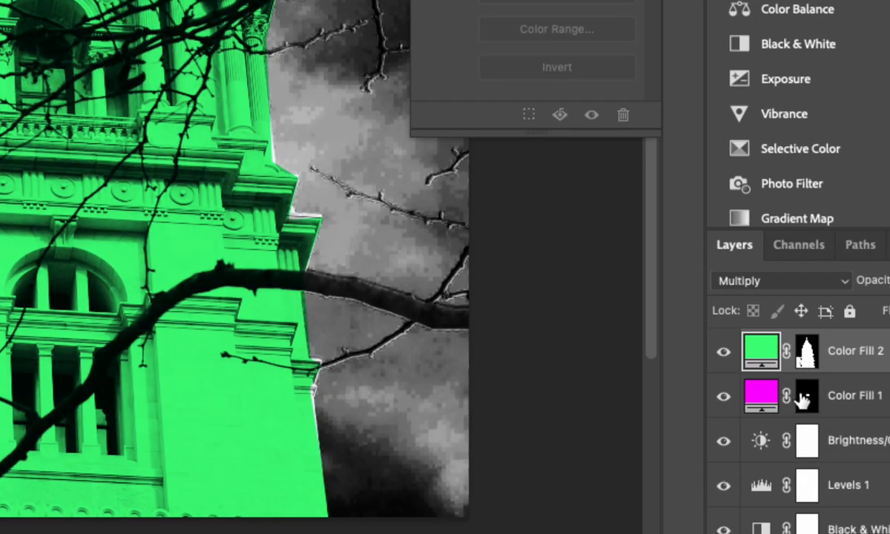
{"action": "left_click", "coordinate": [806, 350]}
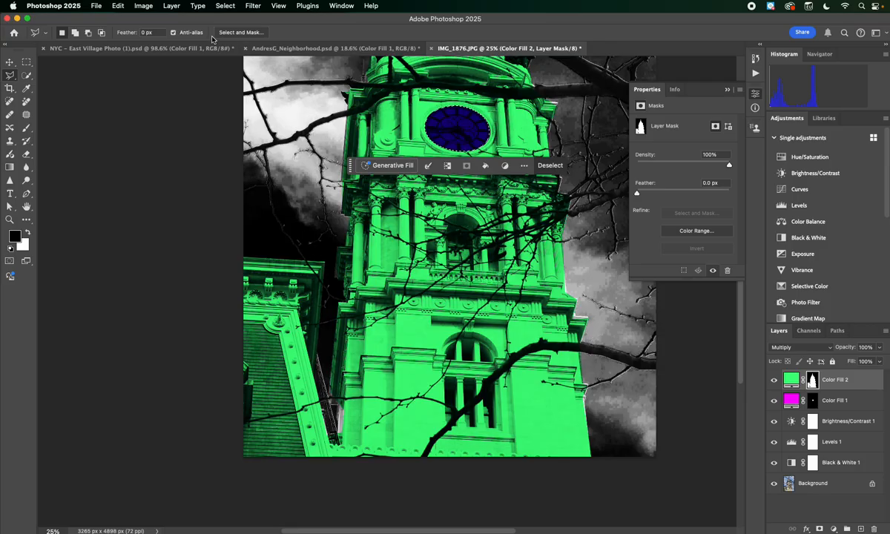
{"action": "left_click", "coordinate": [118, 6]}
{"action": "left_click", "coordinate": [126, 159]}
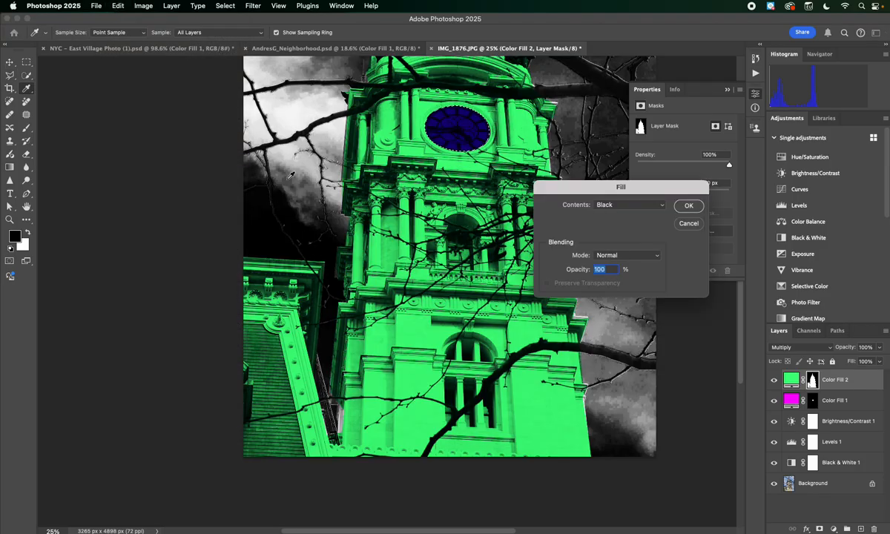
{"action": "left_click", "coordinate": [688, 205]}
{"action": "key", "text": "super+d"}
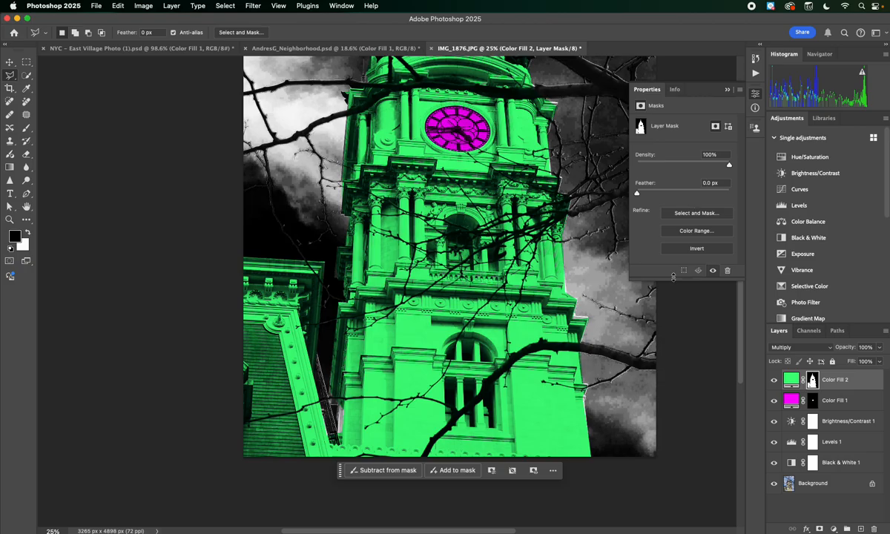
- Change the Color Fill 2 color on the buildings to orange ff7e00
{"action": "scroll", "coordinate": [713, 329], "scroll_direction": "up", "scroll_amount": 10}
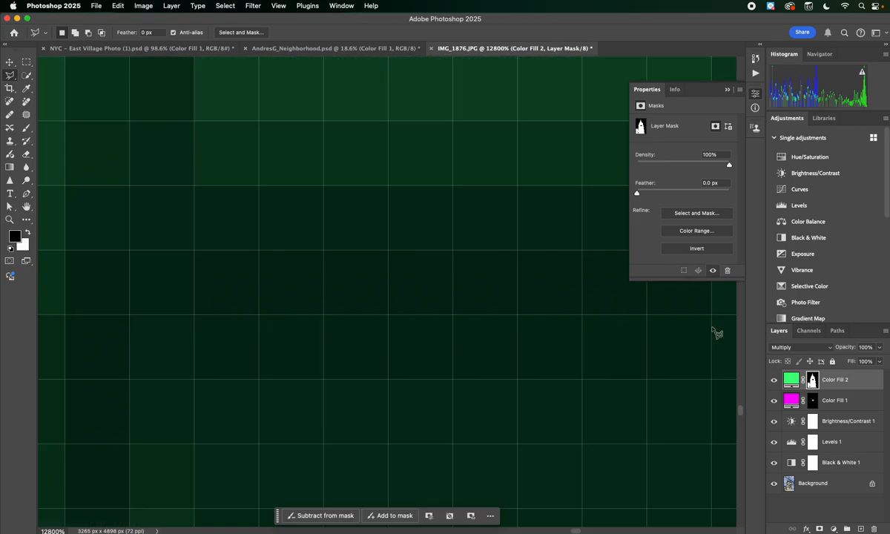
{"action": "key", "text": "super+0"}
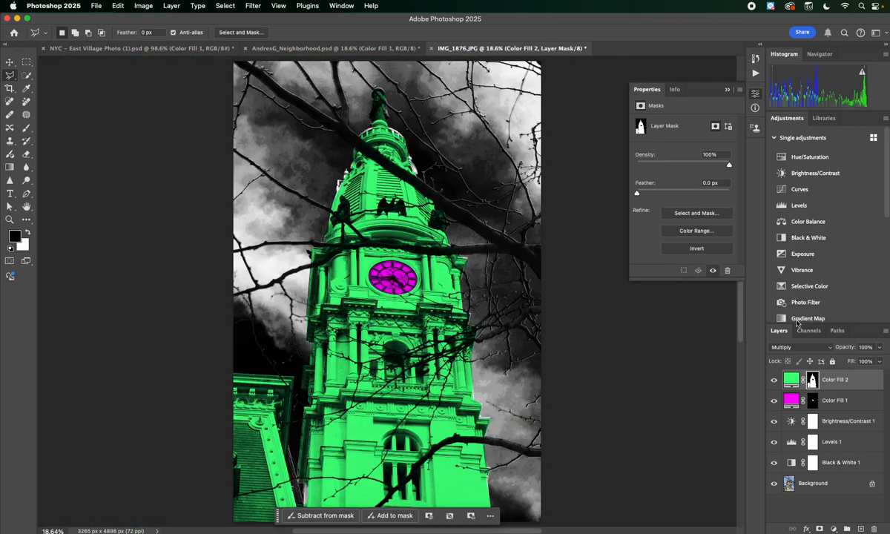
{"action": "double_click", "coordinate": [791, 379]}
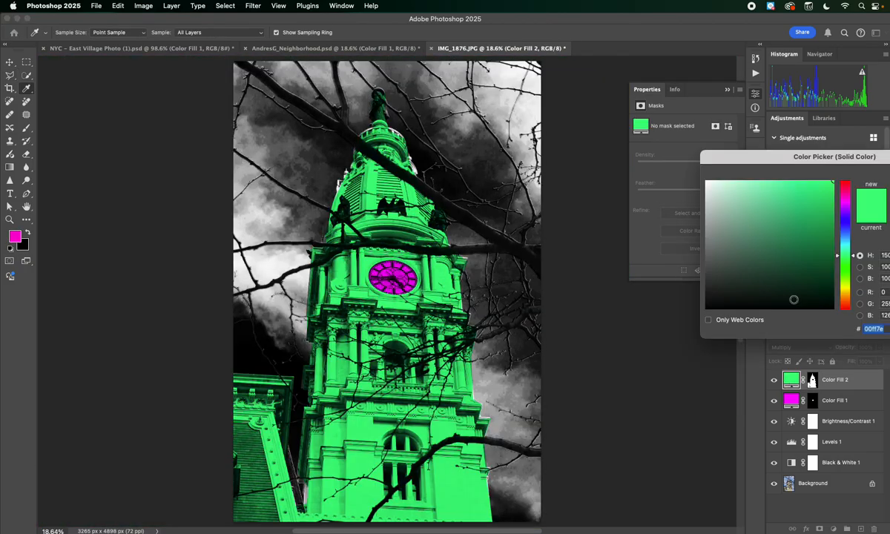
{"action": "left_click", "coordinate": [843, 282]}
{"action": "left_click", "coordinate": [847, 299]}
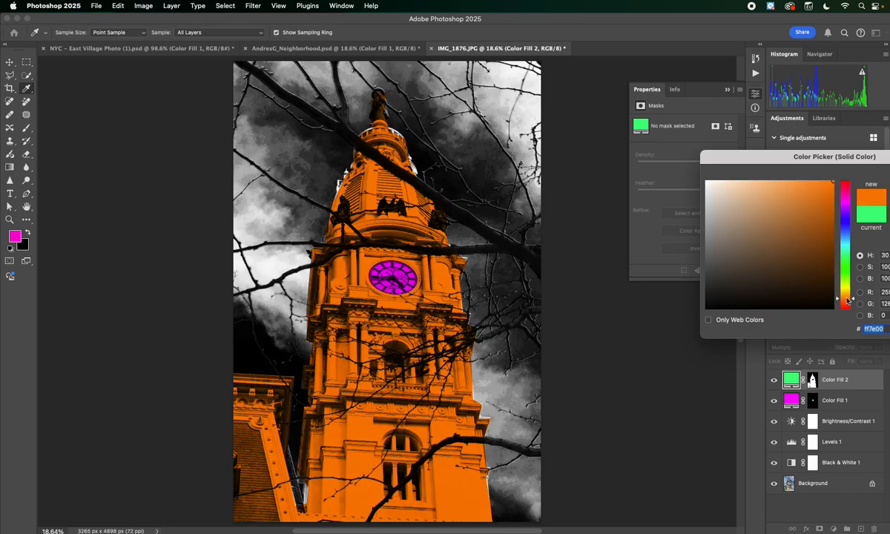
{"action": "key", "text": "Return"}
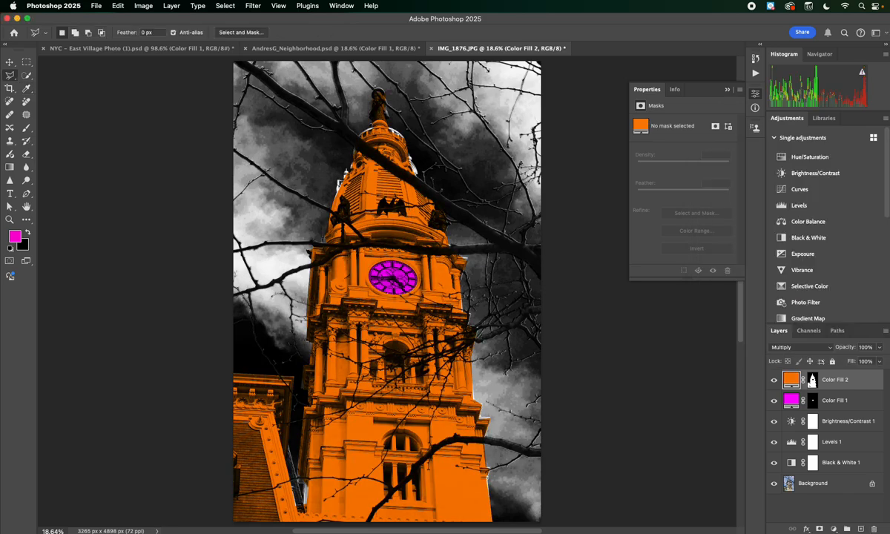
- Change the Color Fill 1 color on the clock dial to turquoise green 00ffba
{"action": "double_click", "coordinate": [791, 400]}
{"action": "left_click", "coordinate": [845, 305]}
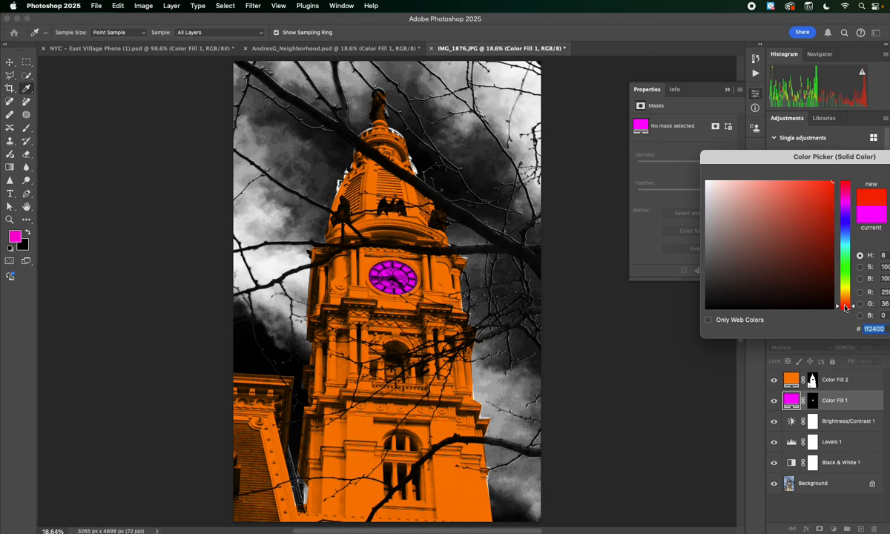
{"action": "left_click", "coordinate": [848, 249]}
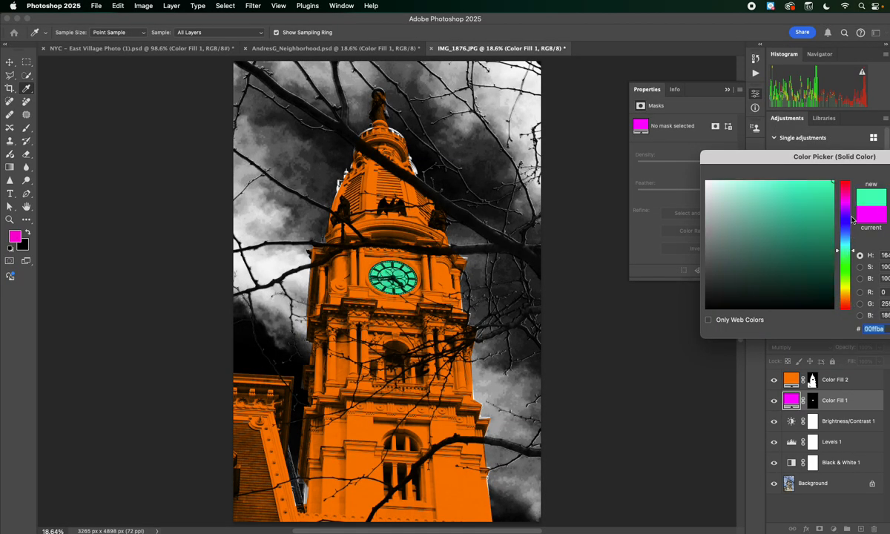
{"action": "key", "text": "Return"}
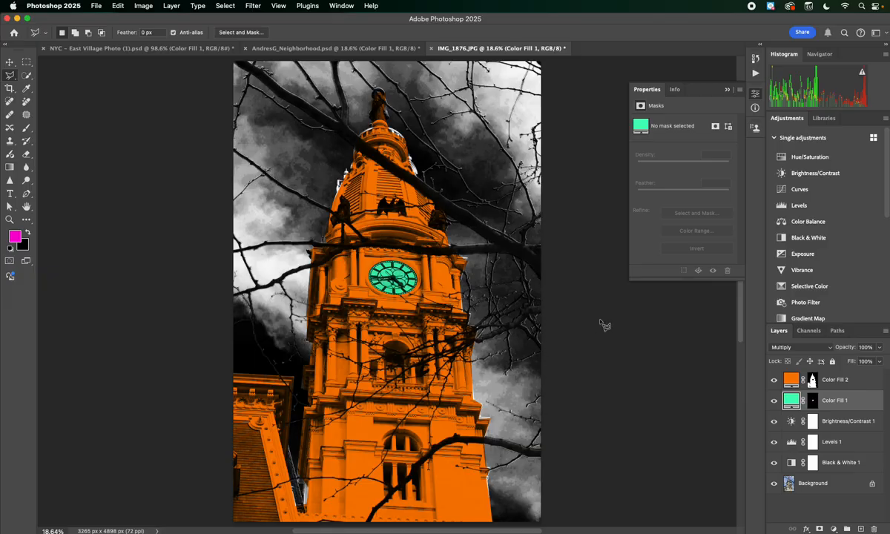
- Set the Brightness/Contrast 1 adjustment layer to Brightness 48 and Contrast -50
{"action": "left_click", "coordinate": [790, 421]}
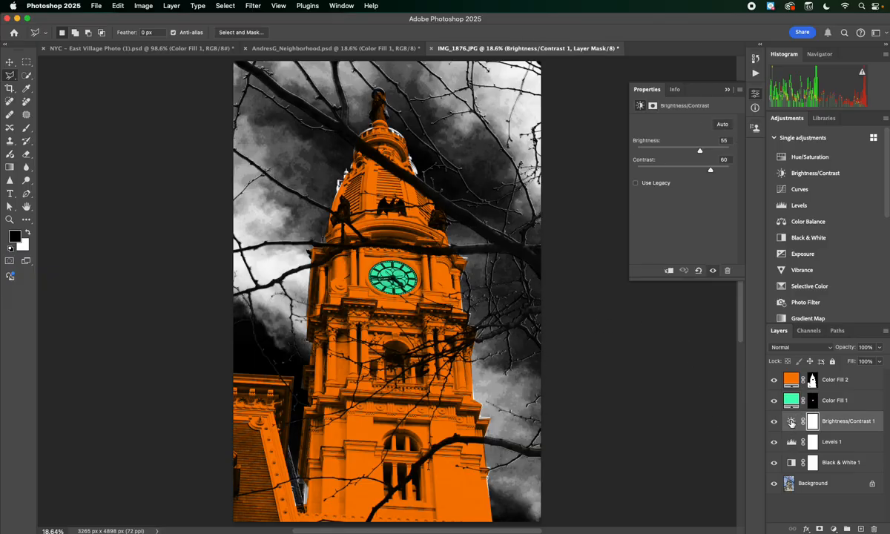
{"action": "left_click_drag", "start_coordinate": [700, 152], "coordinate": [591, 161]}
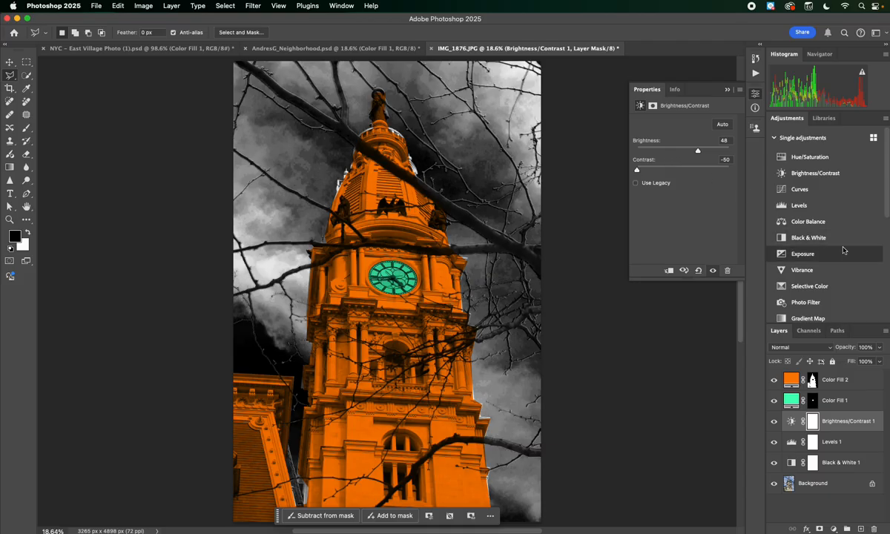